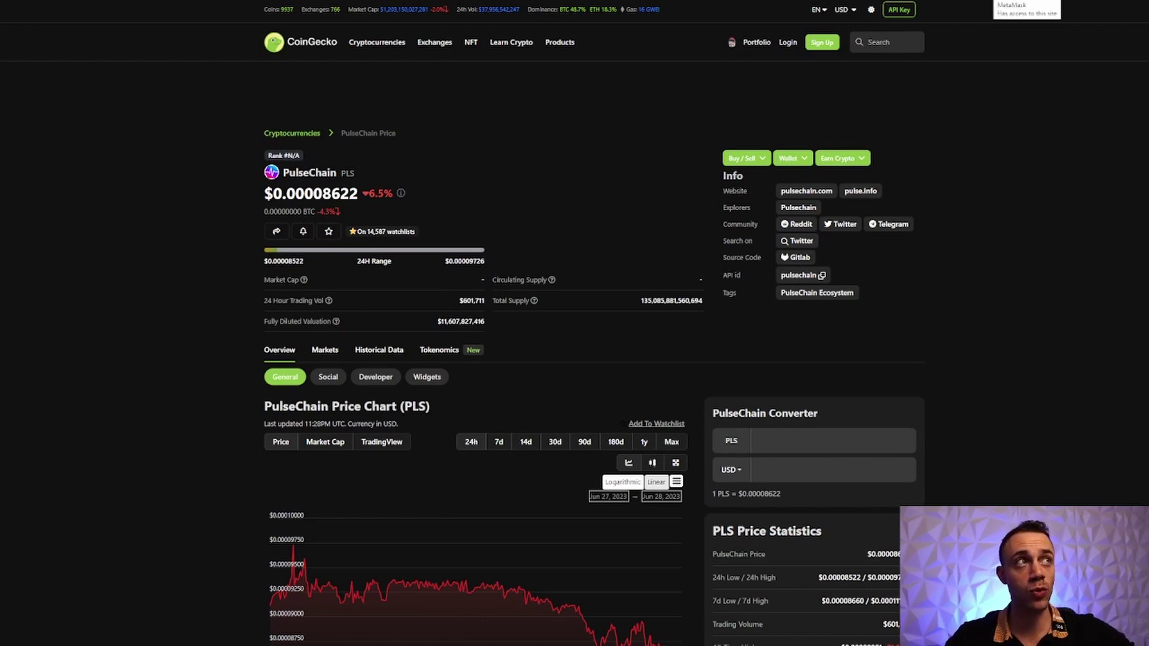
# Step: Check the 0.2441 ETH wallet balance in MetaMask, then close the wallet popup
pyautogui.click(988, 3)
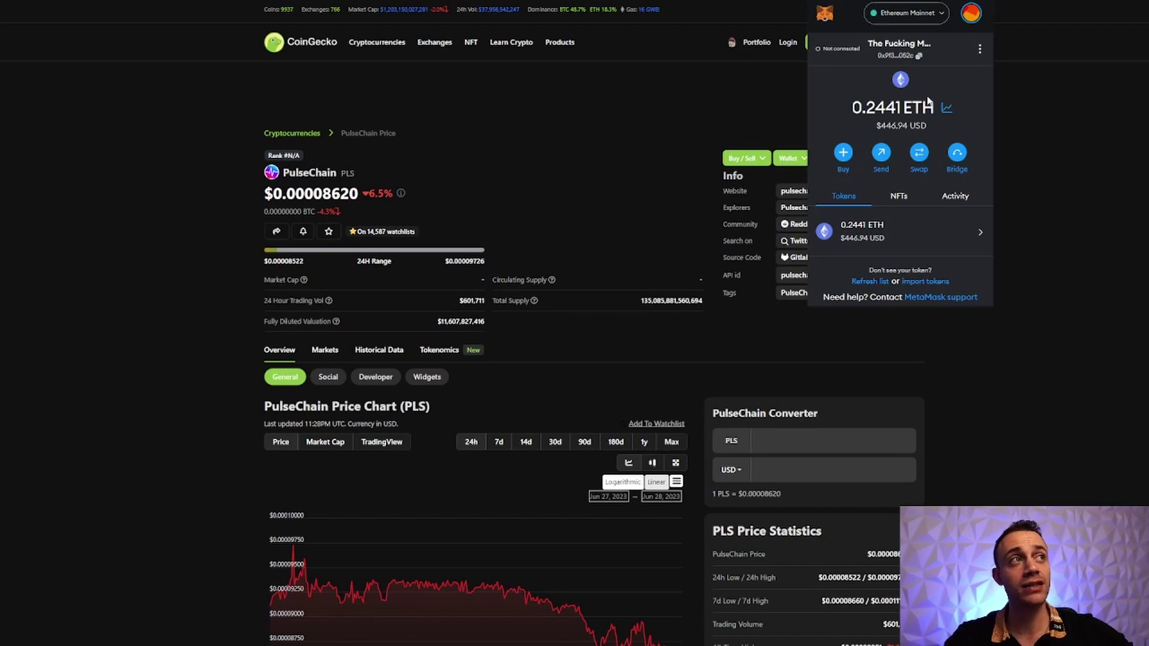
pyautogui.click(607, 122)
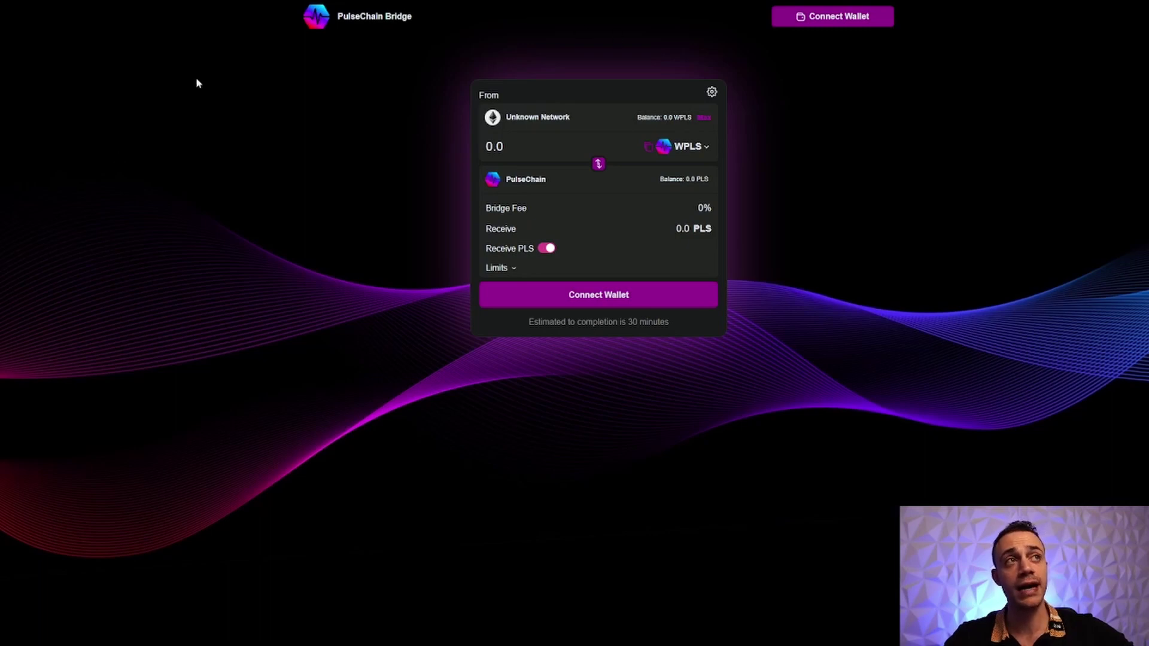
# Step: Connect the MetaMask wallet to PulseChain Bridge so Ethereum becomes the source network
pyautogui.click(611, 296)
pyautogui.click(516, 280)
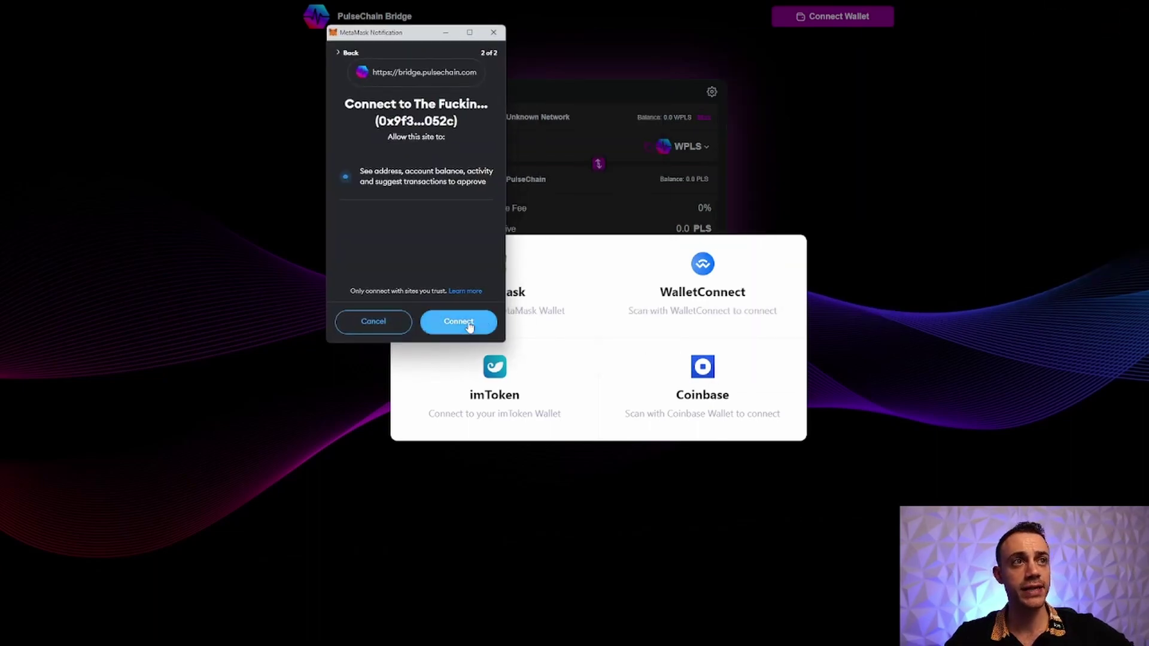
pyautogui.click(469, 323)
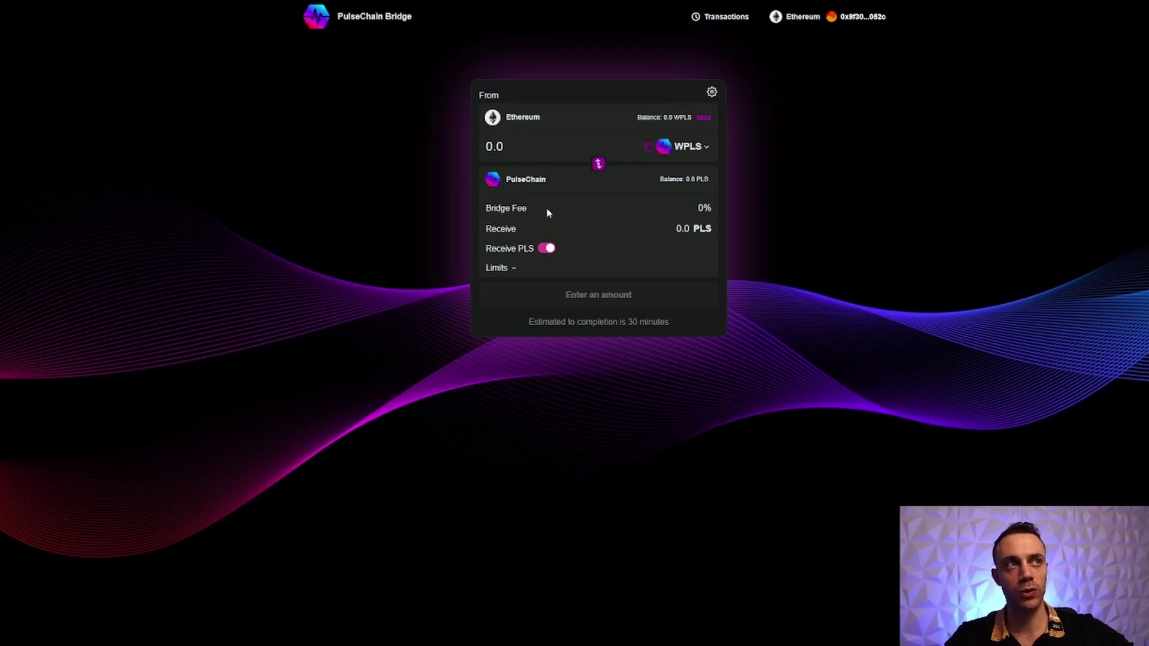
# Step: Choose ETH as the asset to bridge and trim the maximum amount to 0.24 ETH
pyautogui.click(688, 147)
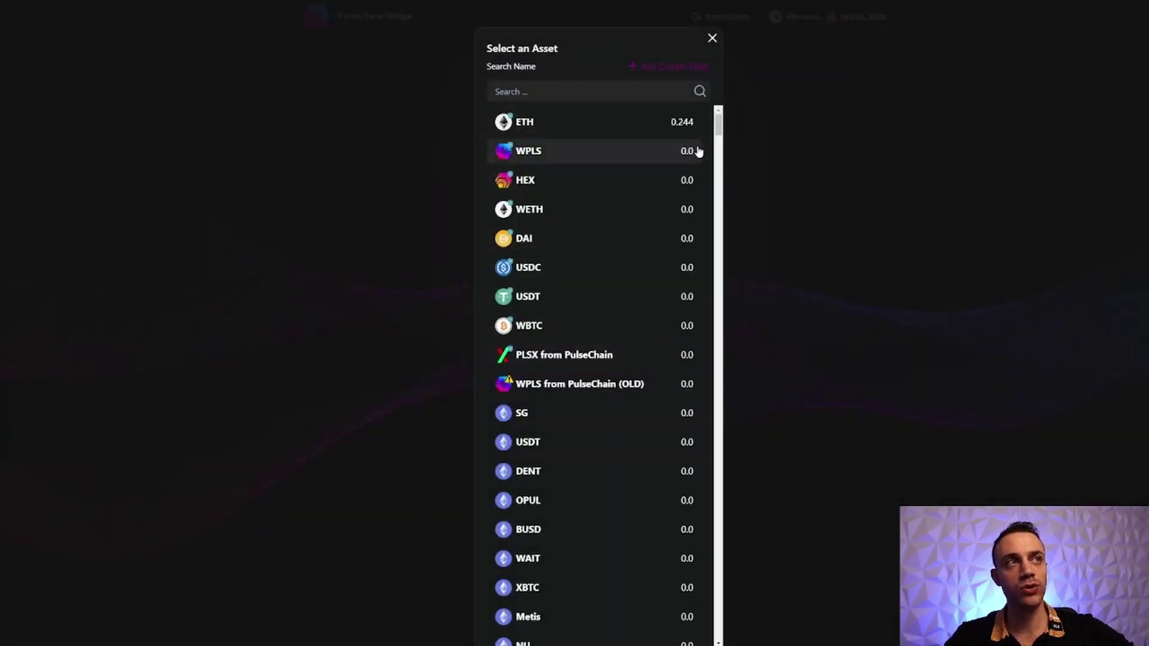
pyautogui.click(602, 131)
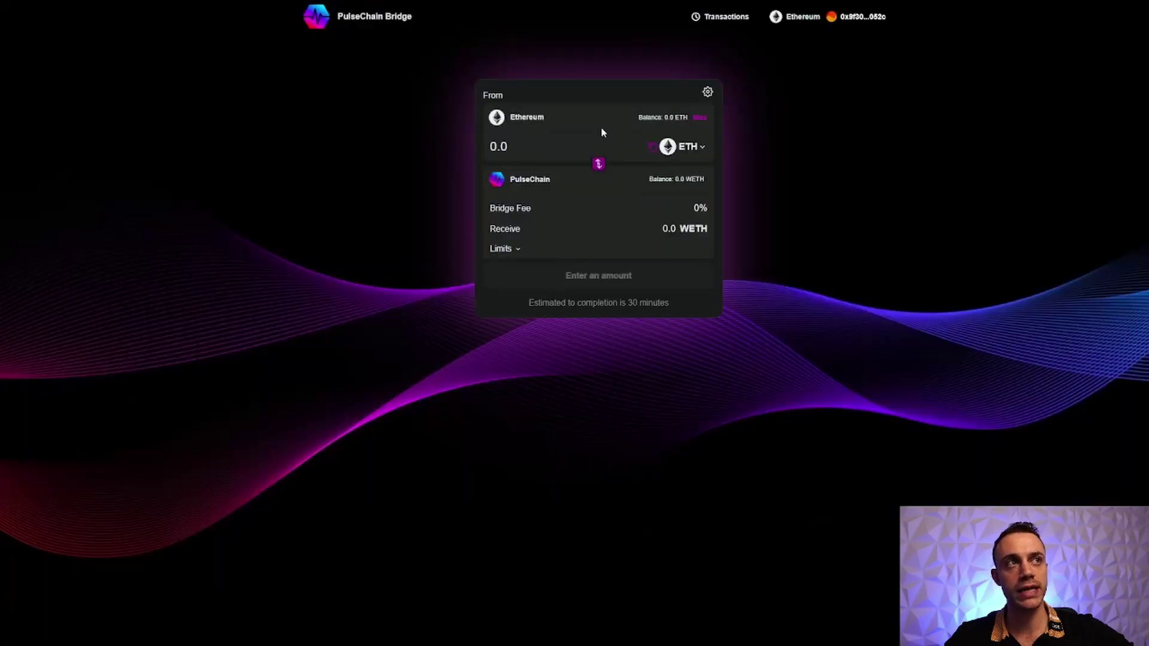
pyautogui.click(699, 117)
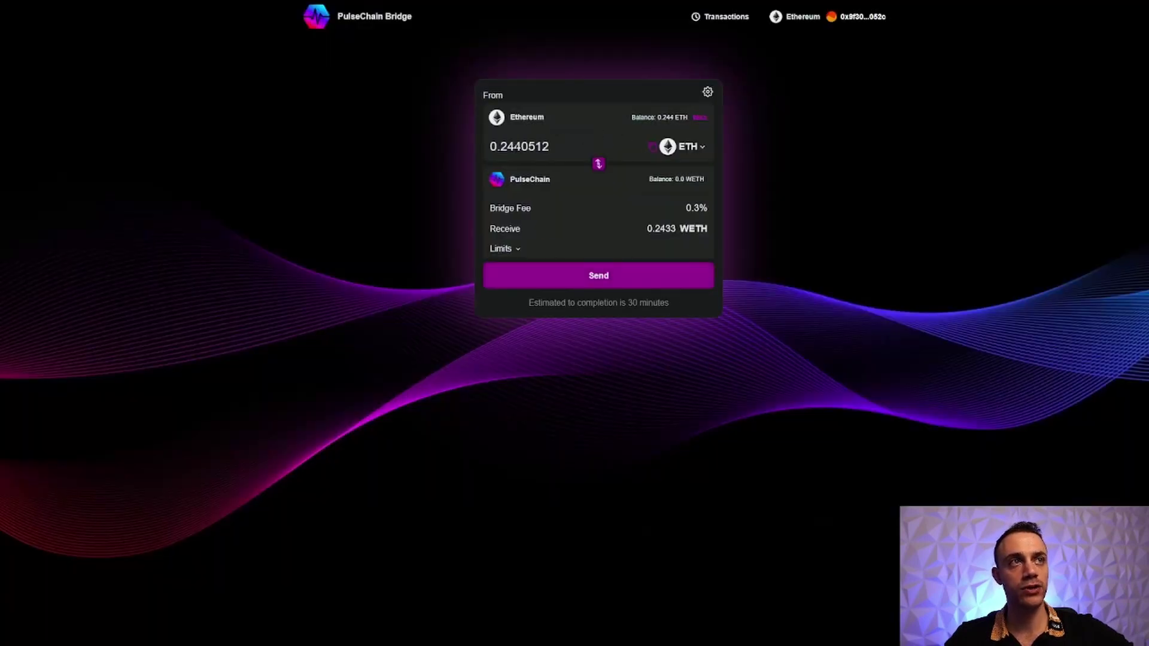
pyautogui.moveTo(514, 146); pyautogui.dragTo(671, 148)
pyautogui.press('BackSpace')
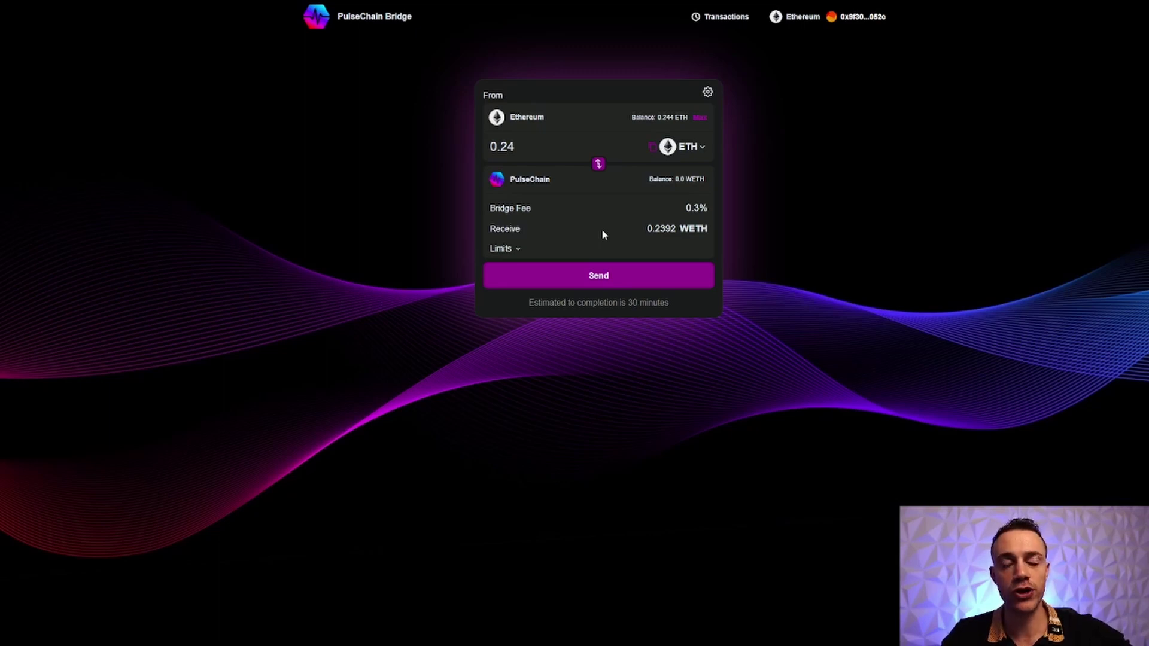
pyautogui.click(639, 274)
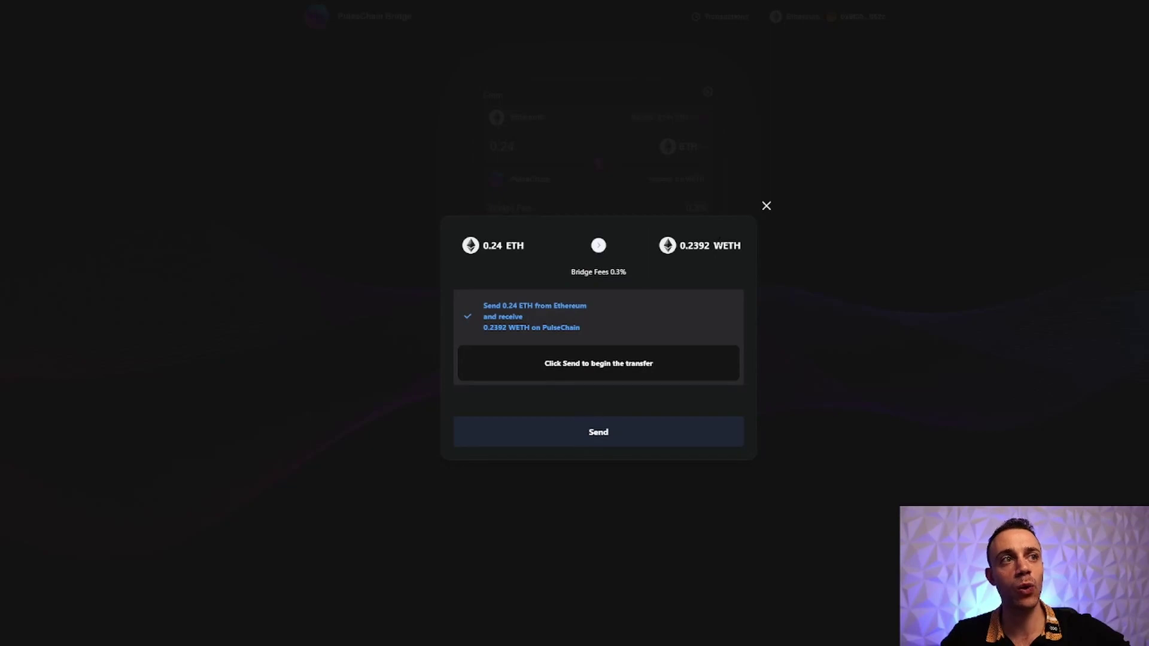
pyautogui.click(626, 435)
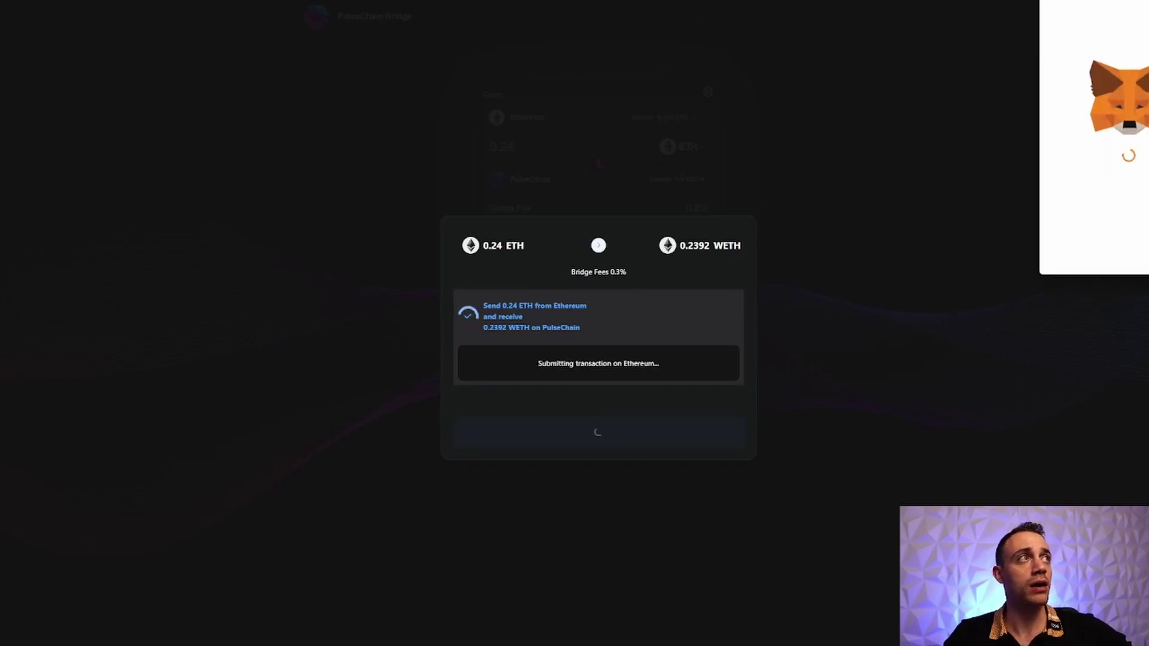
pyautogui.moveTo(1123, 0); pyautogui.dragTo(361, 0)
pyautogui.scroll(-3, 361, 202)
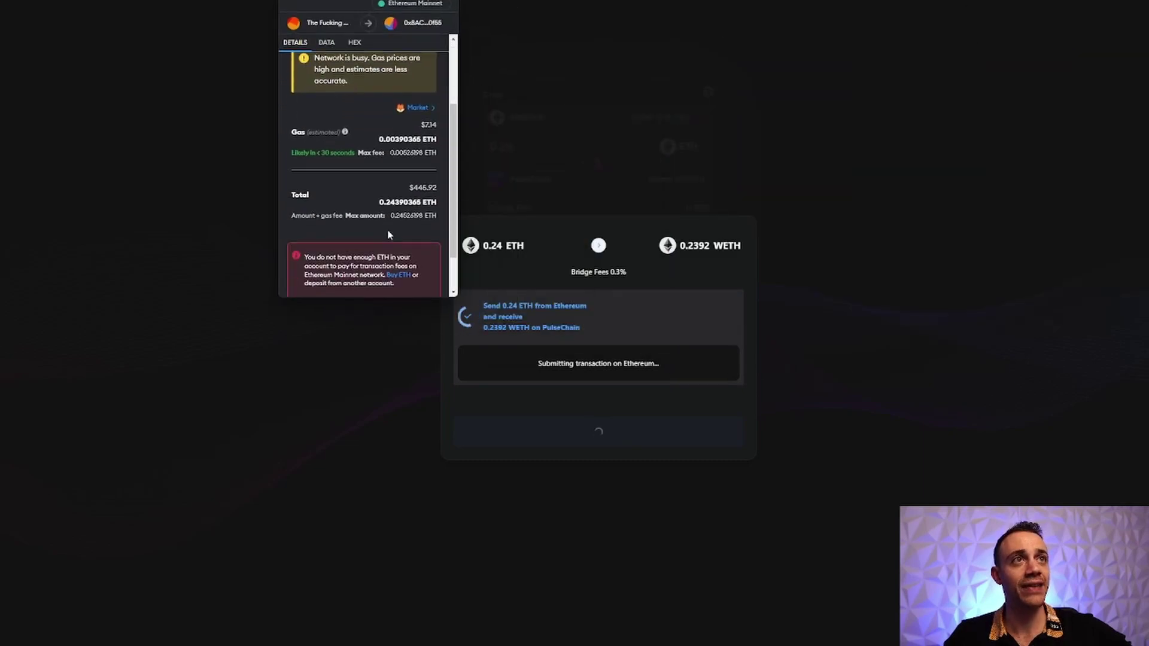
pyautogui.scroll(-2, 388, 235)
pyautogui.scroll(4, 413, 124)
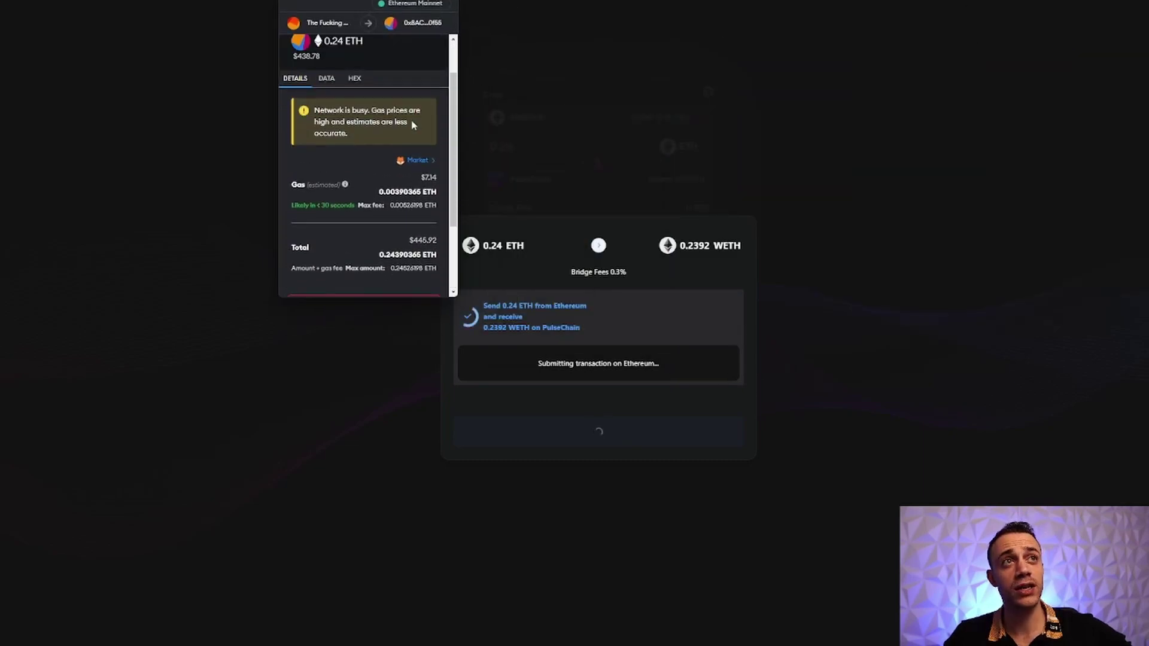
pyautogui.scroll(-3, 413, 120)
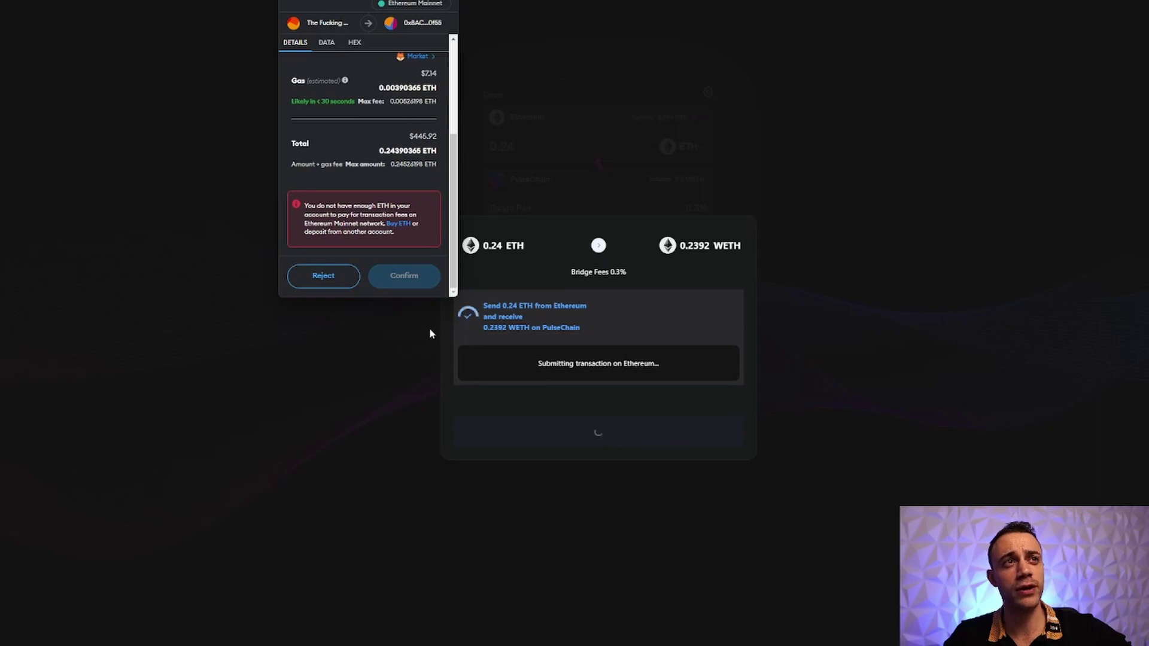
pyautogui.click(332, 276)
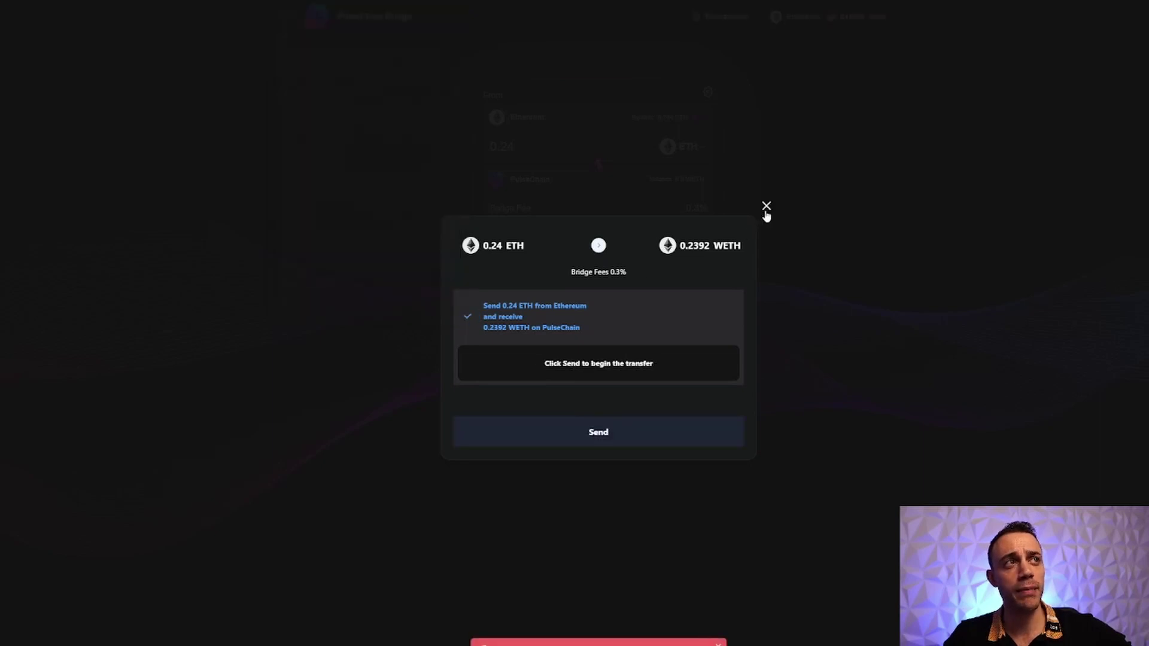
pyautogui.click(764, 207)
# Step: Change the amount to 0.23 ETH and send the transfer, confirming it in MetaMask
pyautogui.click(539, 147)
pyautogui.press('BackSpace')
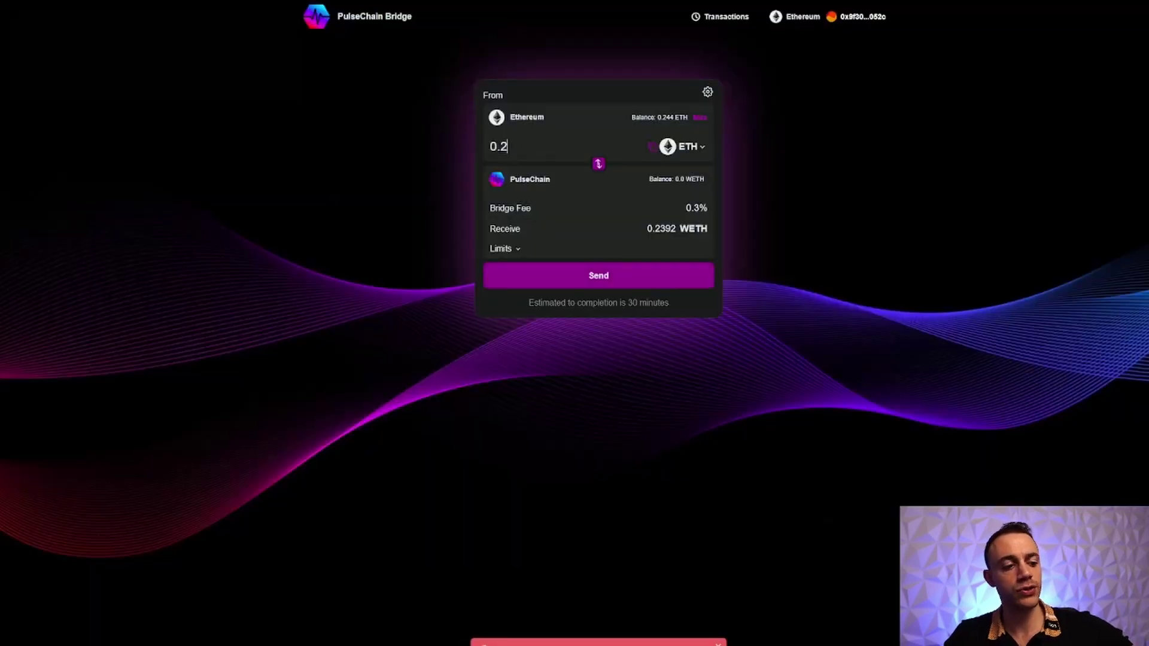
pyautogui.write('3')
pyautogui.click(572, 278)
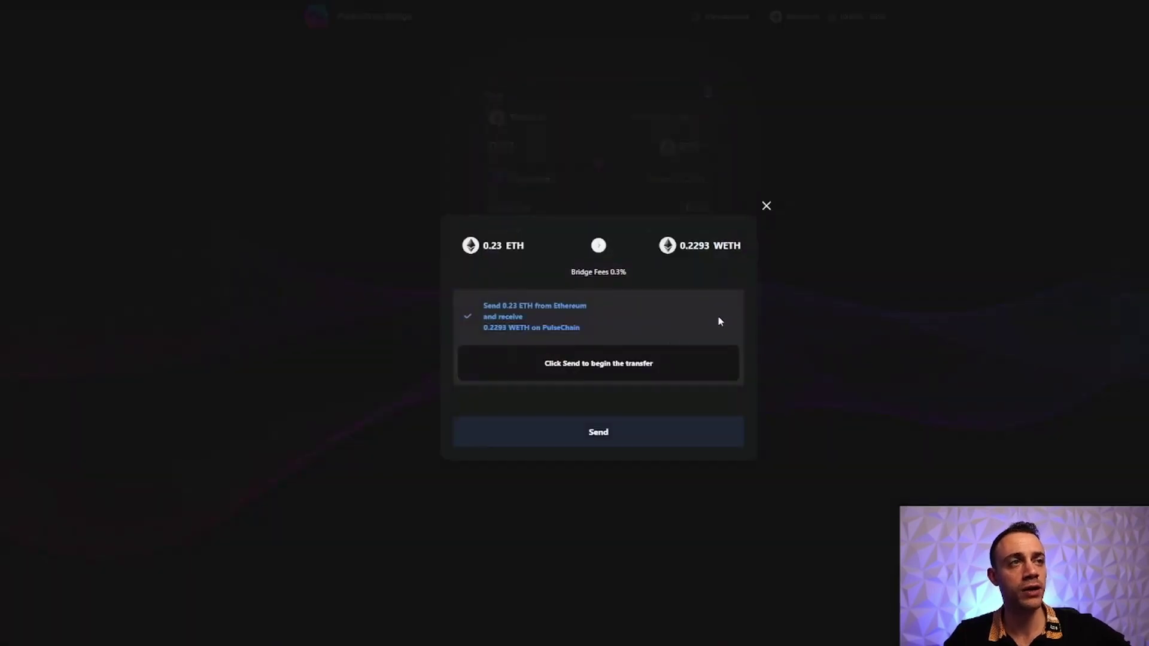
pyautogui.click(577, 432)
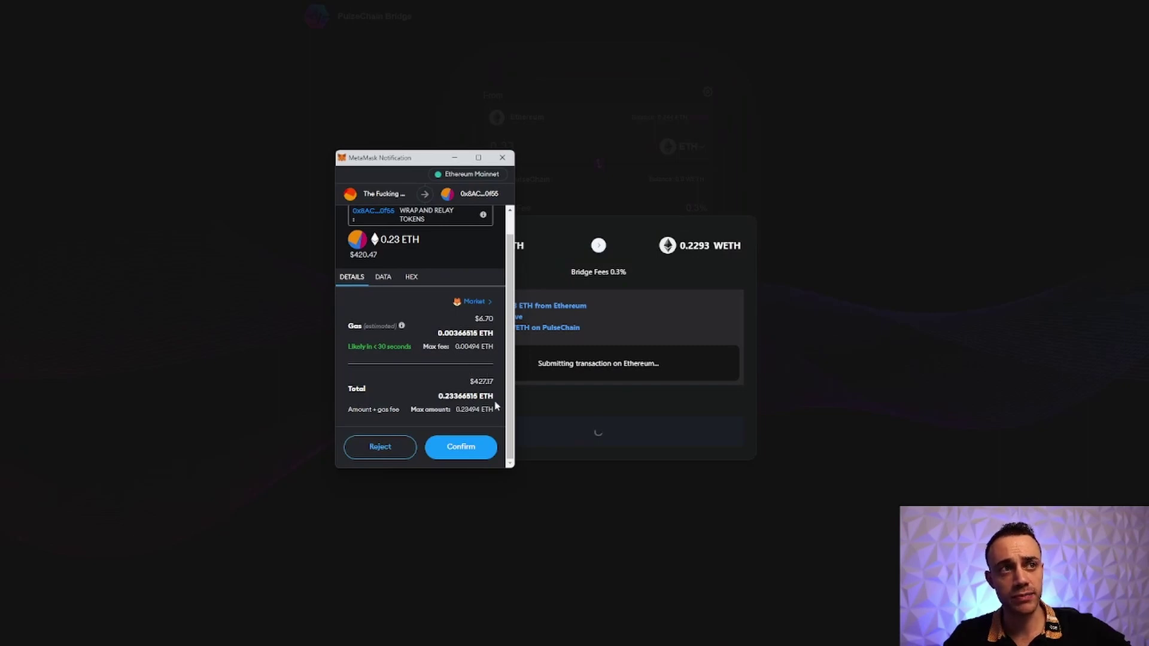
pyautogui.click(458, 449)
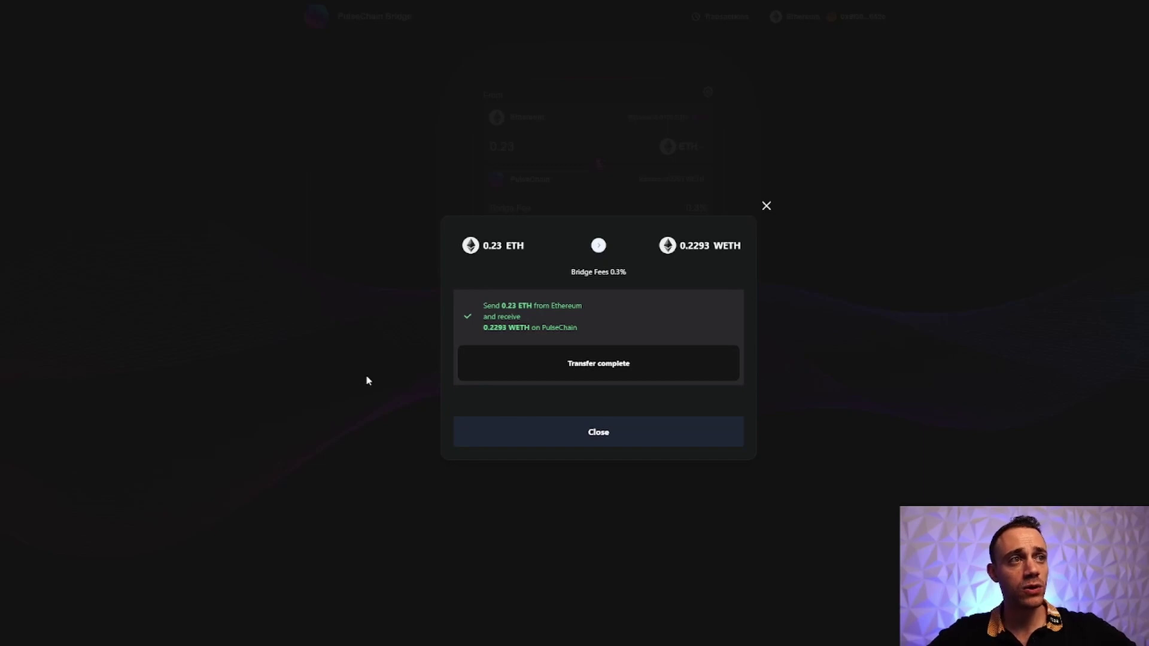
pyautogui.click(551, 423)
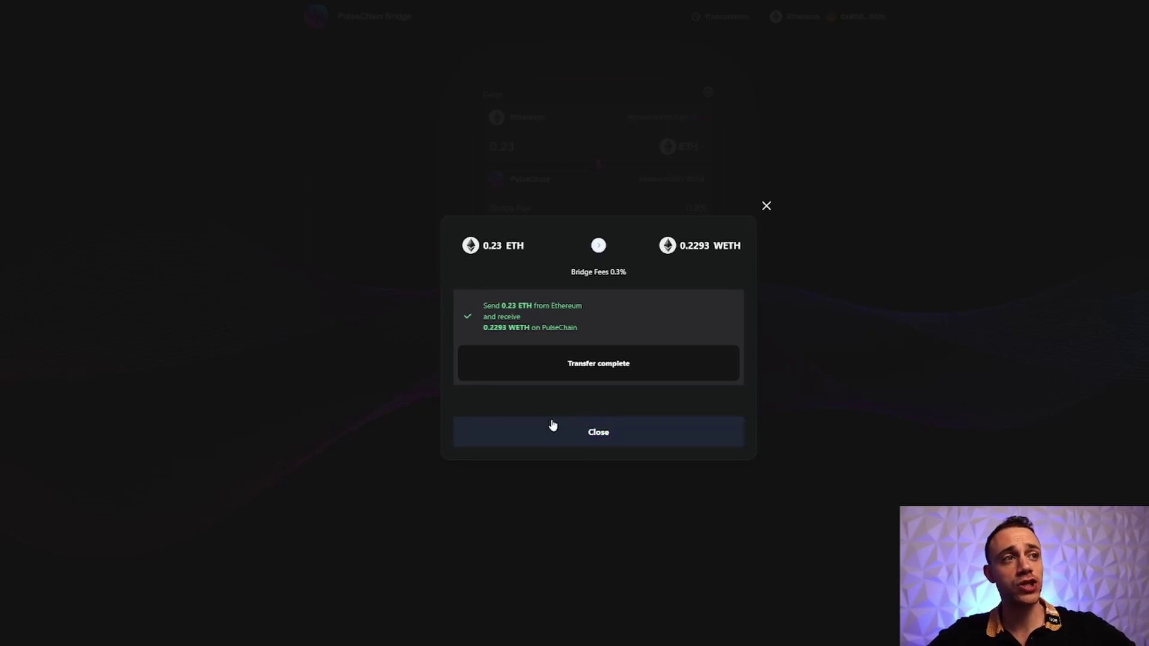
# Step: Close the transfer-complete dialog and go to EazySwap's Swap-for-Gas page
pyautogui.click(597, 440)
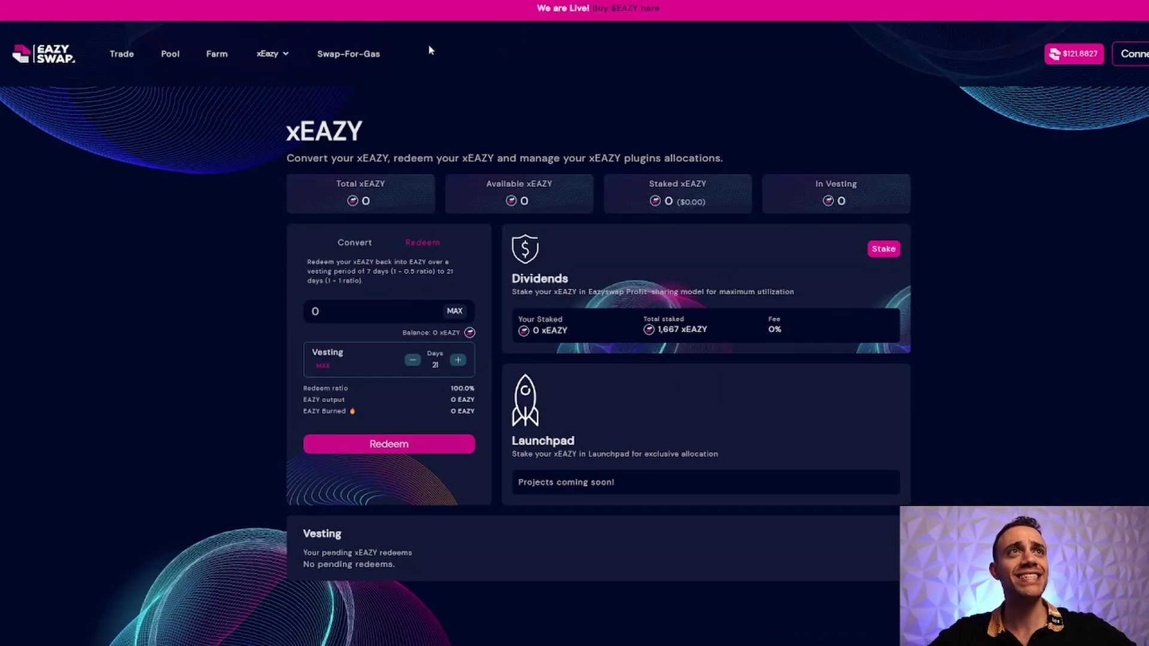
pyautogui.click(45, 62)
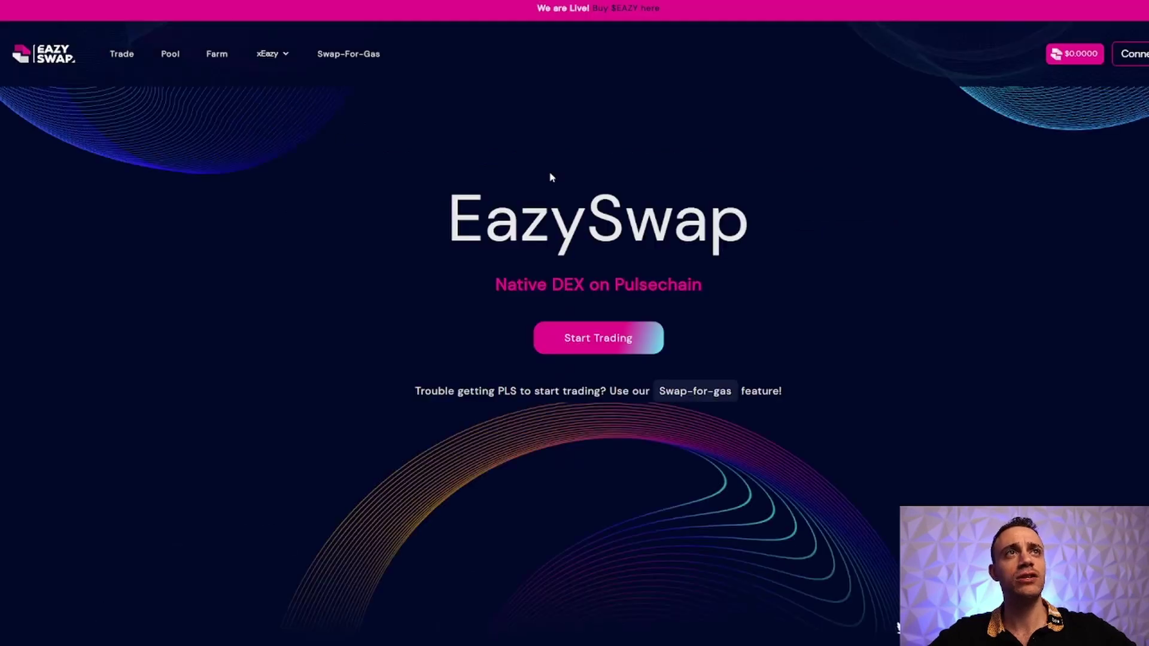
pyautogui.click(364, 58)
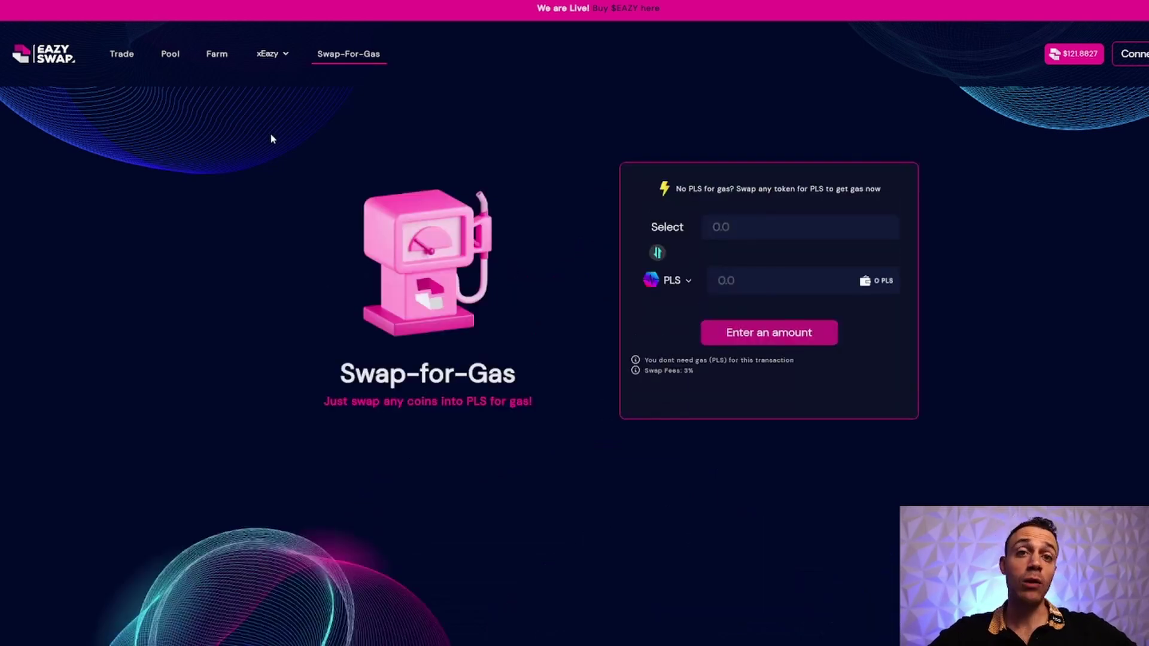
# Step: Connect the wallet to EazySwap and switch its network to PulseChain
pyautogui.click(1131, 54)
pyautogui.click(623, 338)
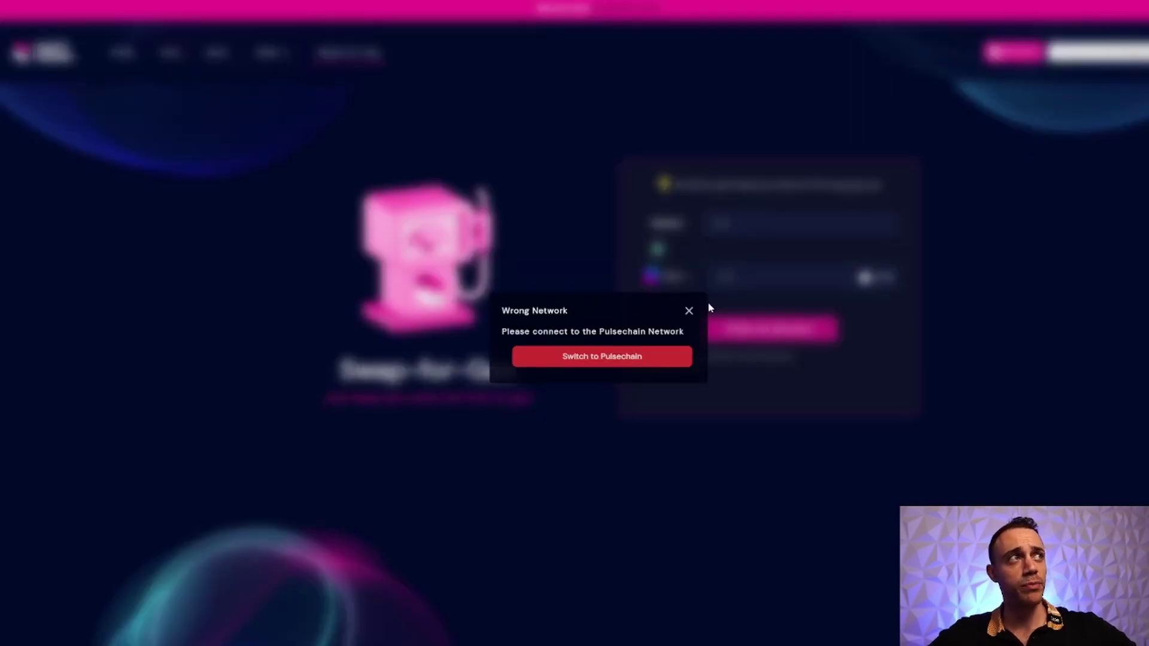
pyautogui.click(643, 359)
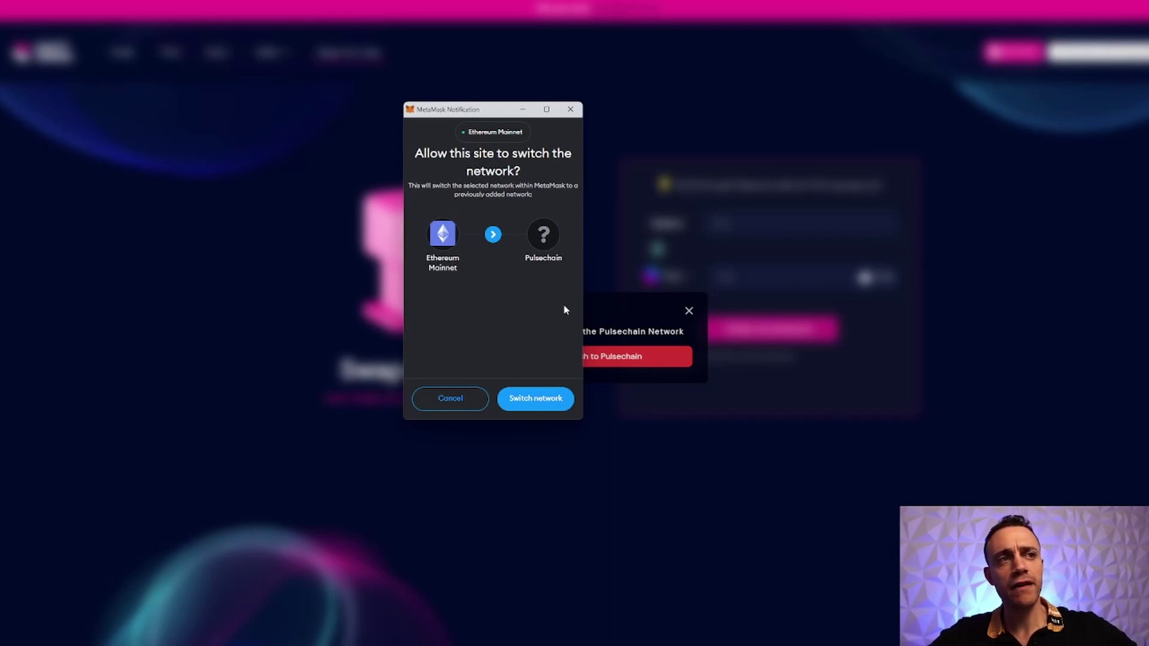
pyautogui.click(537, 398)
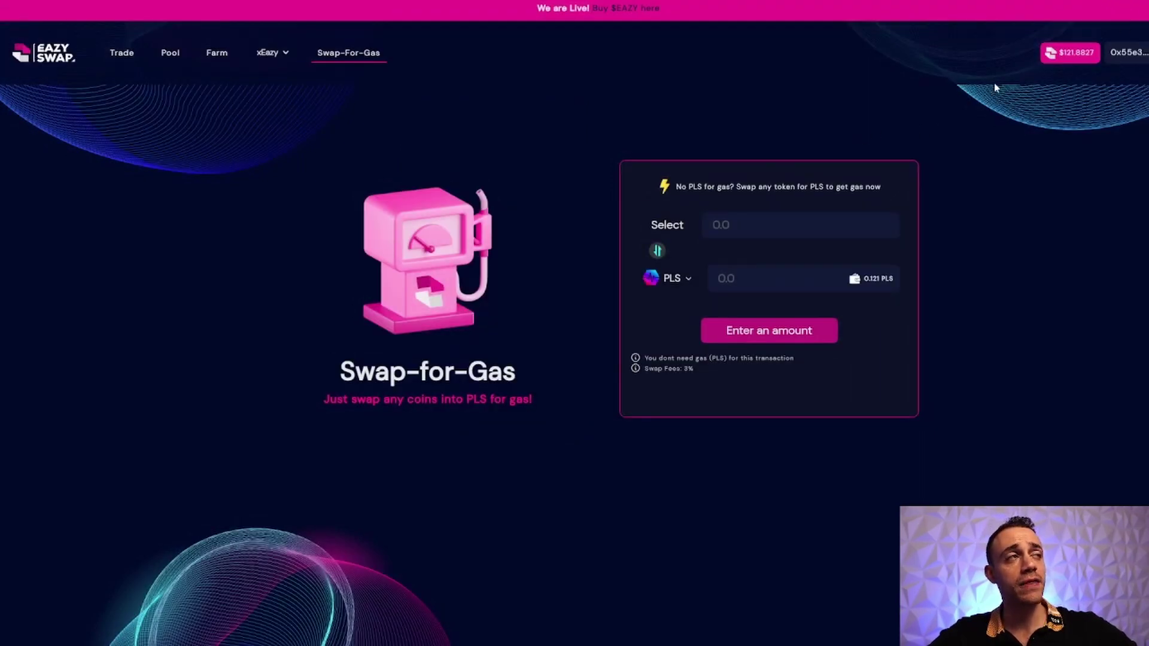
# Step: Check the 0.121 PLS balance, then enter 0.01 WETH to swap for about 212870 PLS
pyautogui.click(979, 120)
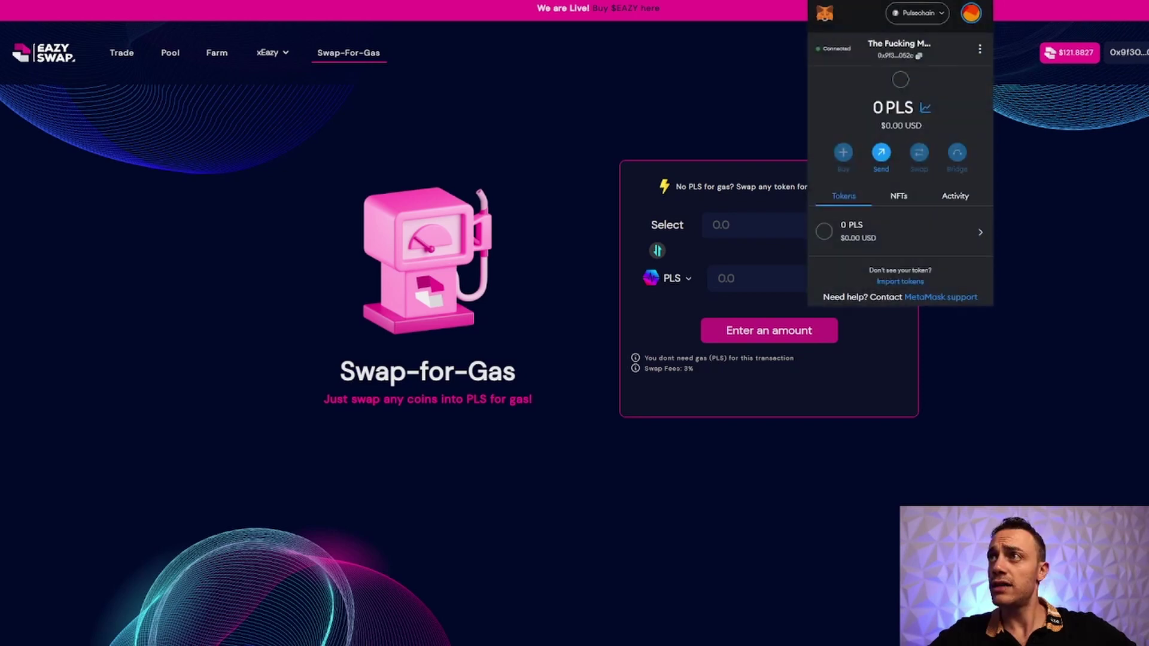
pyautogui.click(769, 105)
pyautogui.click(667, 225)
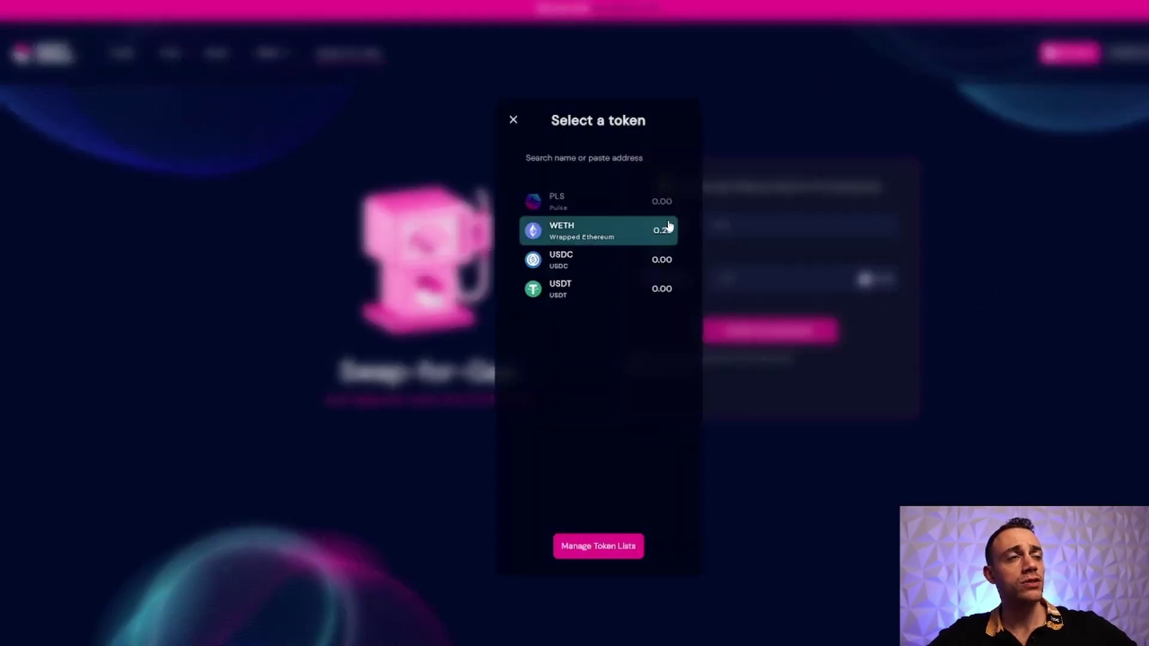
pyautogui.click(623, 229)
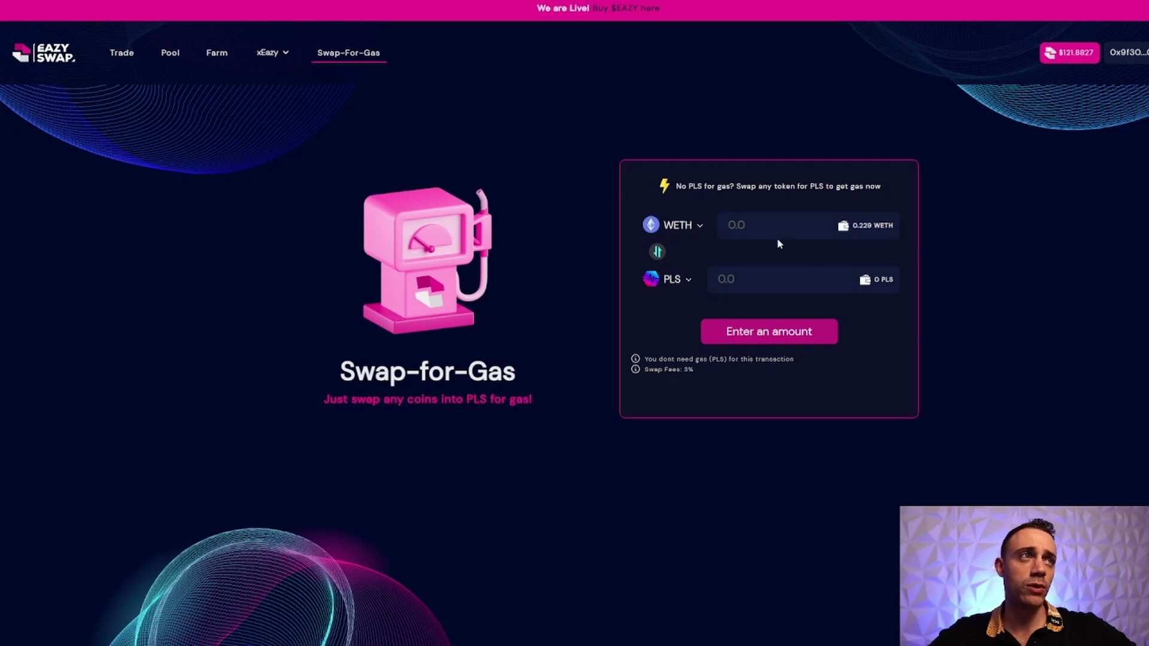
pyautogui.click(733, 225)
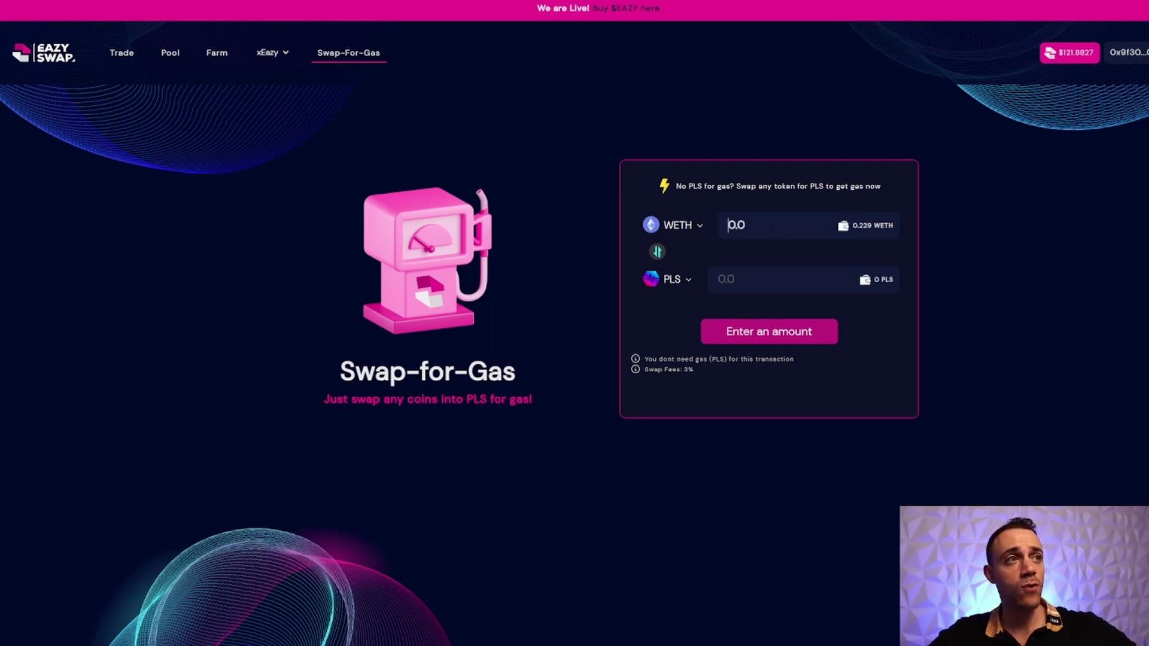
pyautogui.write('0.01')
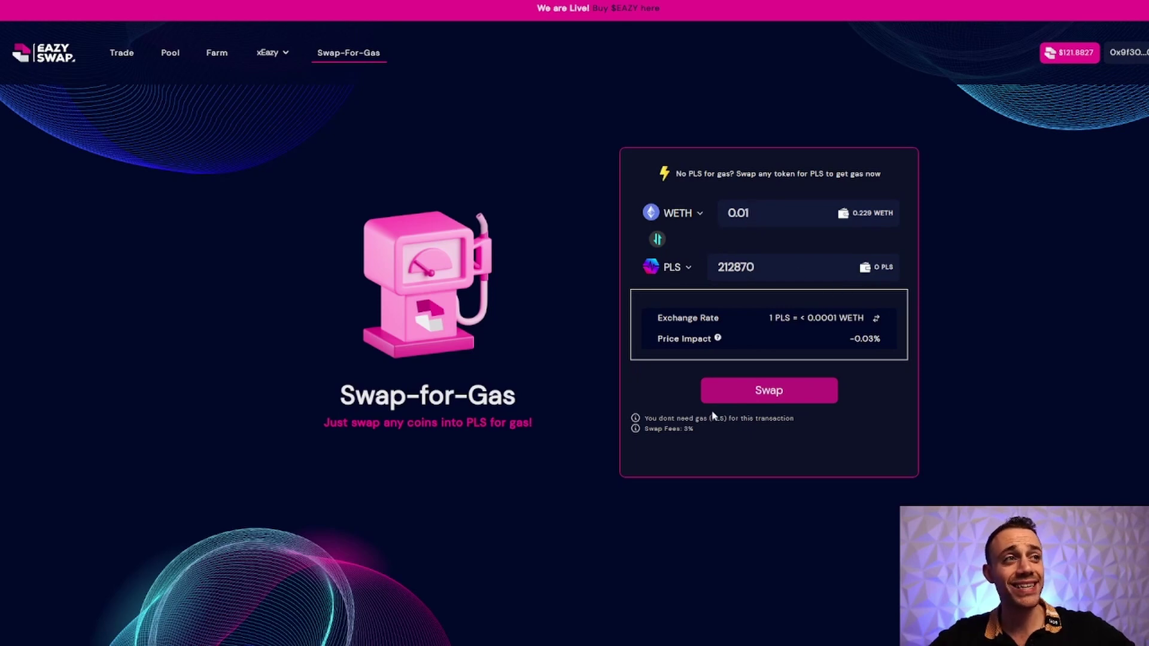
pyautogui.moveTo(651, 418); pyautogui.dragTo(781, 418)
pyautogui.click(706, 436)
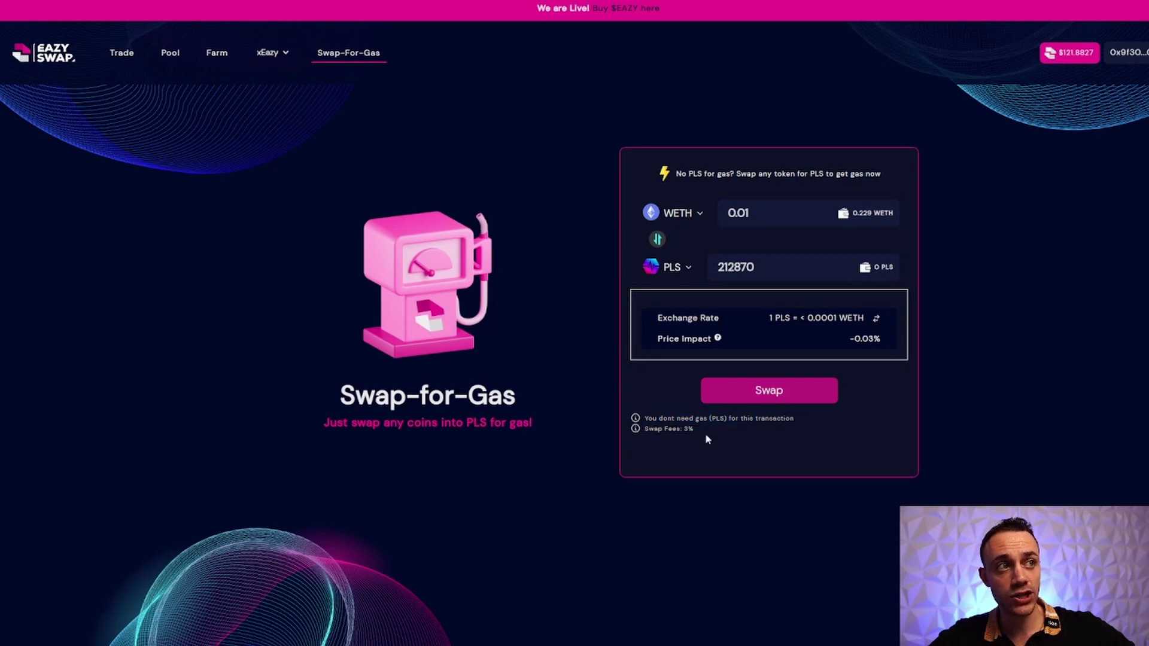
# Step: Confirm the 0.01 WETH to PLS swap and sign the permit and transaction requests
pyautogui.click(748, 392)
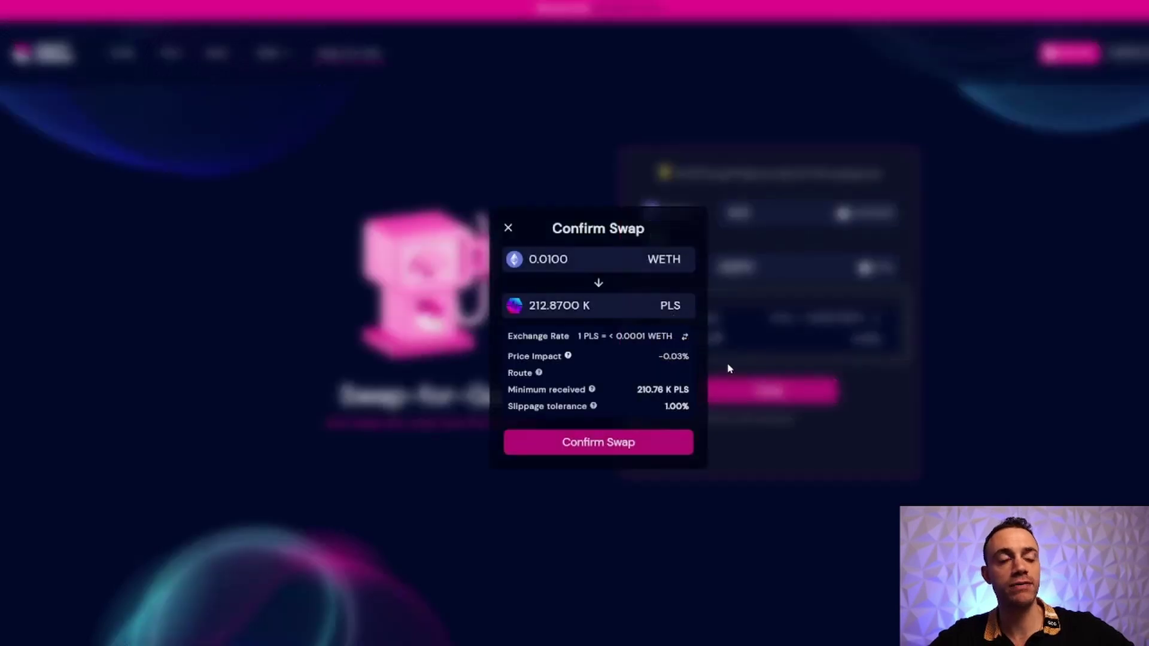
pyautogui.click(659, 443)
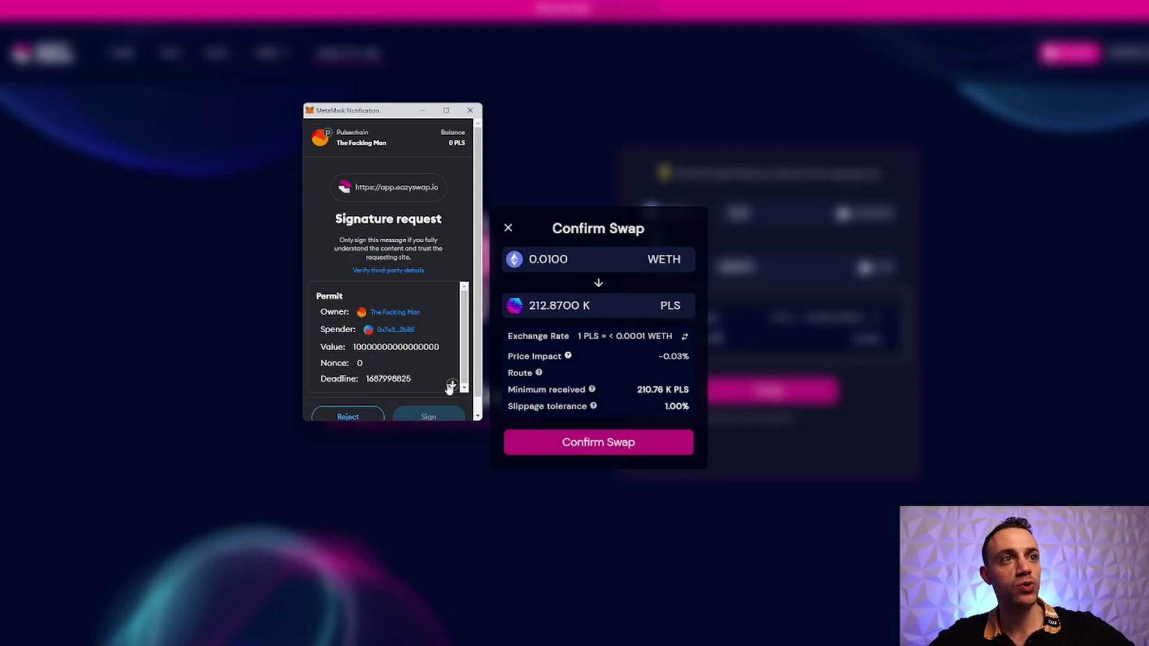
pyautogui.click(452, 385)
pyautogui.click(445, 417)
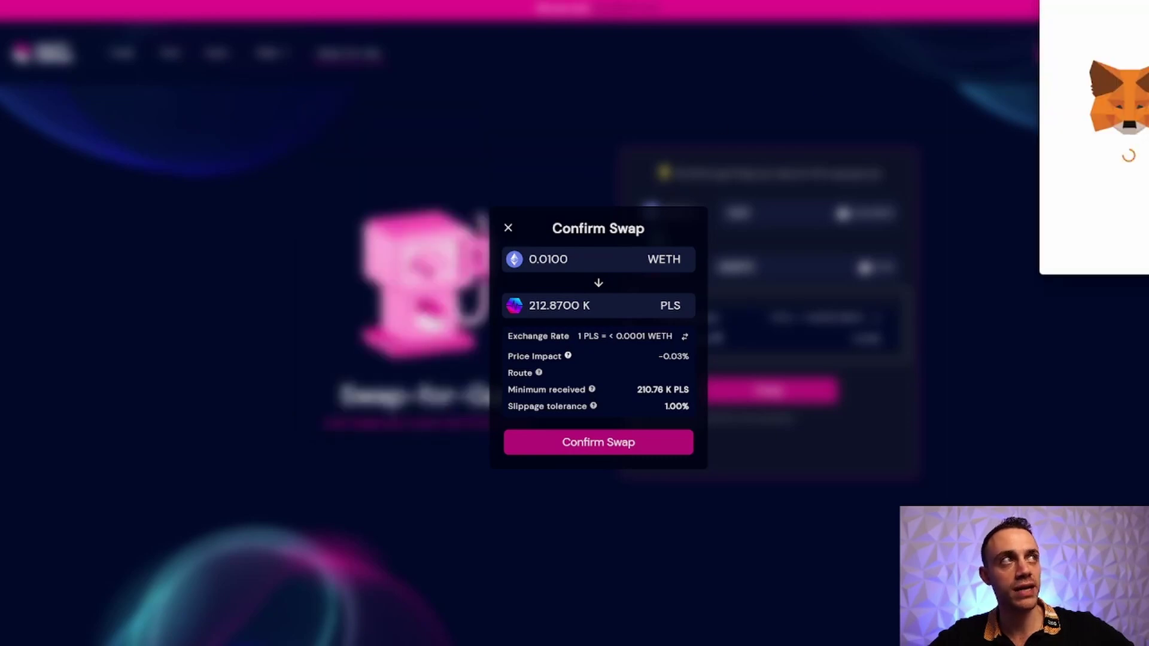
pyautogui.scroll(-5, 371, 317)
pyautogui.click(412, 373)
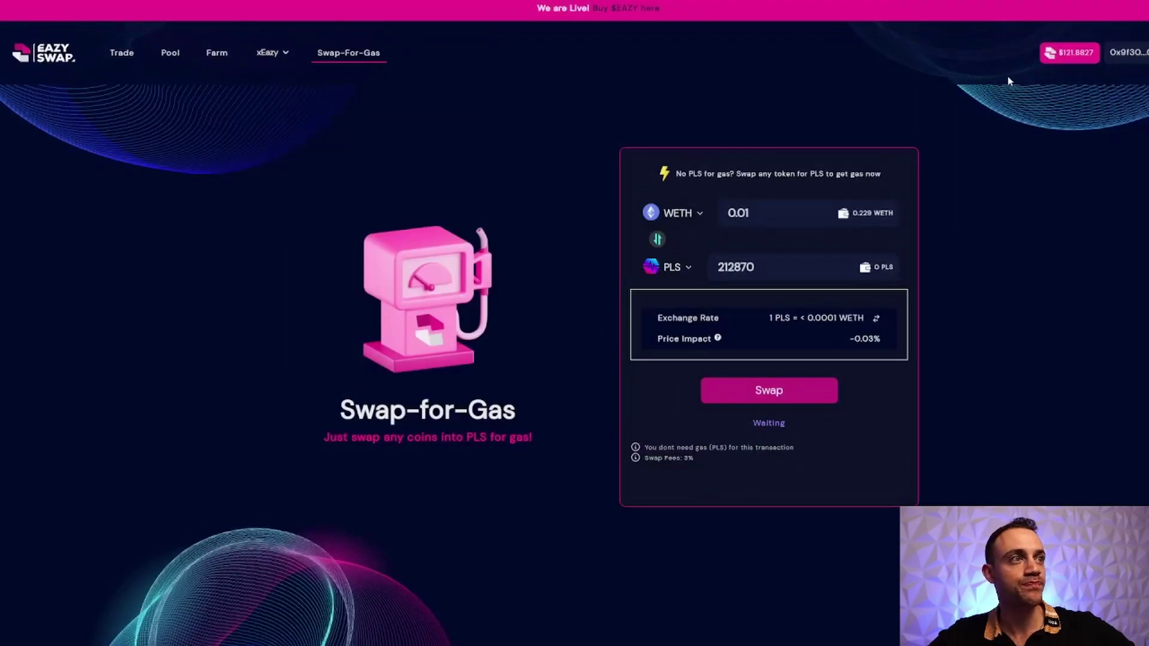
# Step: Retry the swap, confirming it again and signing both MetaMask requests until it succeeds
pyautogui.click(773, 395)
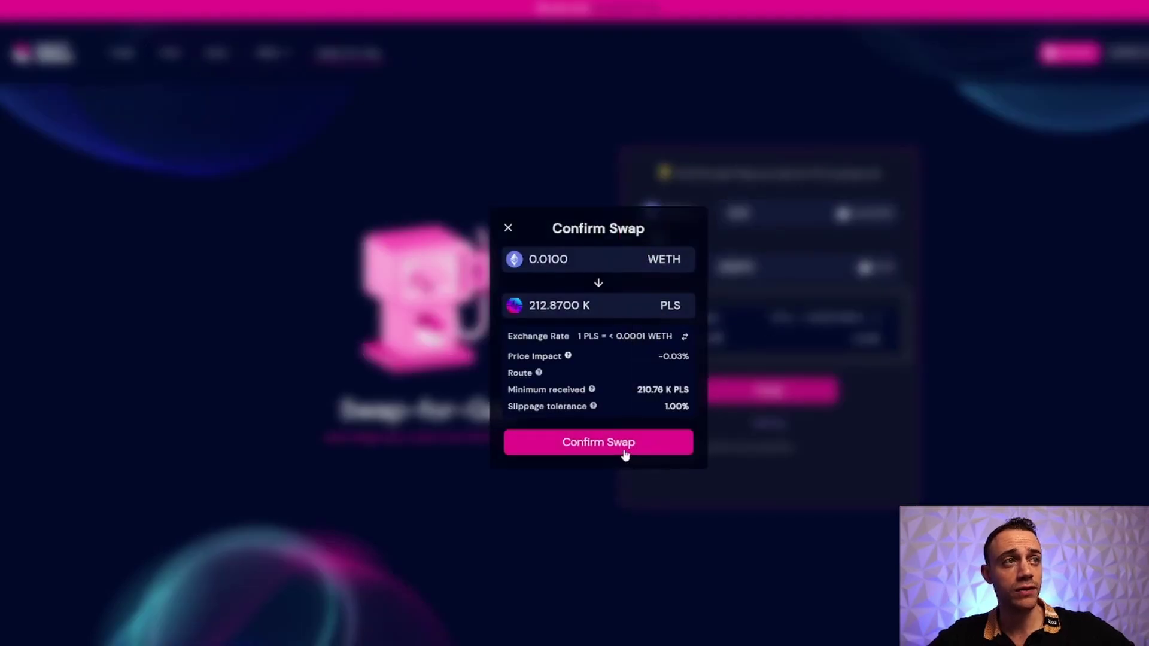
pyautogui.click(624, 454)
pyautogui.moveTo(1077, 7); pyautogui.dragTo(395, 28)
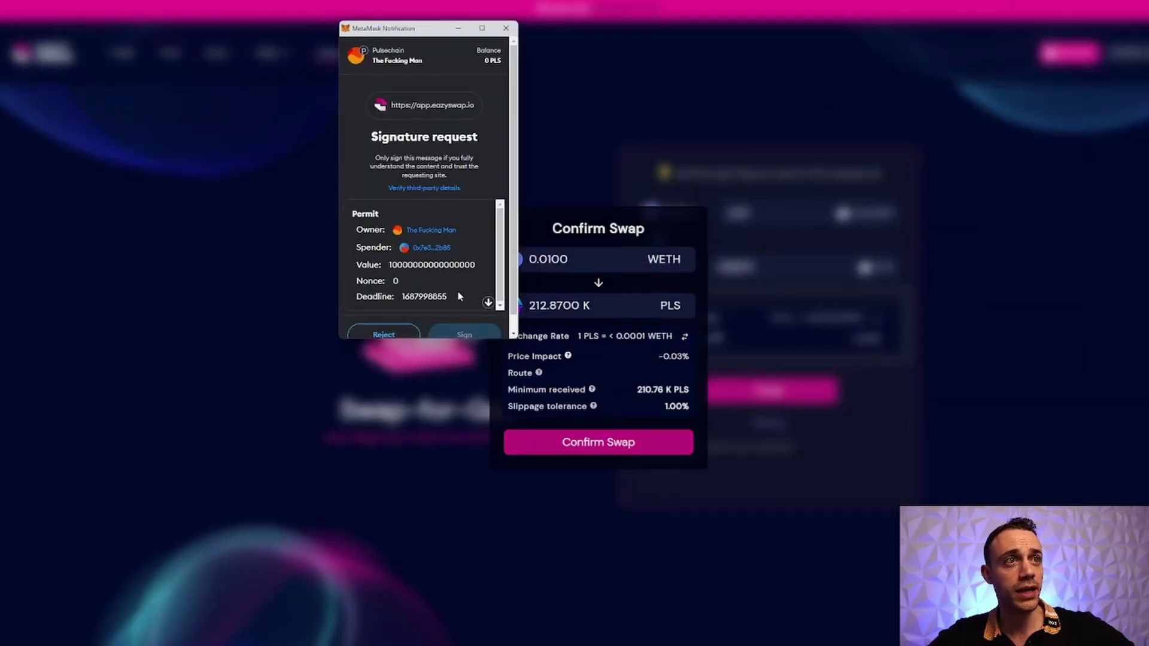
pyautogui.click(488, 303)
pyautogui.click(470, 332)
pyautogui.moveTo(1089, 6)
pyautogui.mouseDown()
pyautogui.moveTo(545, 44)
pyautogui.moveTo(159, 3)
pyautogui.mouseUp()
pyautogui.click(259, 256)
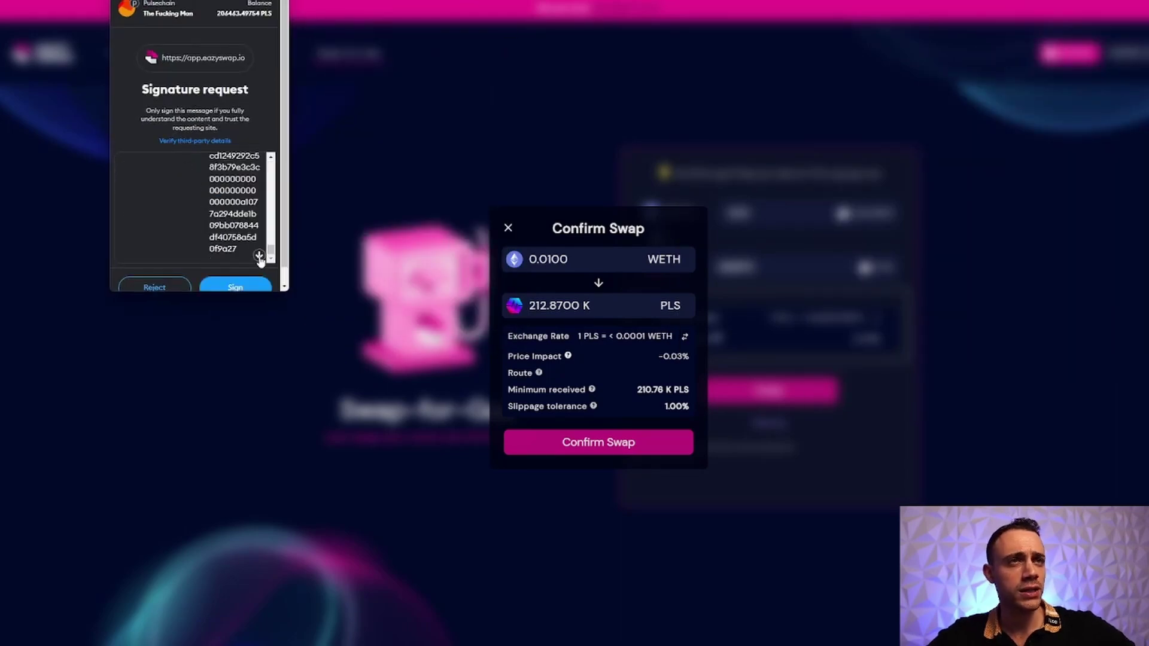
pyautogui.click(250, 286)
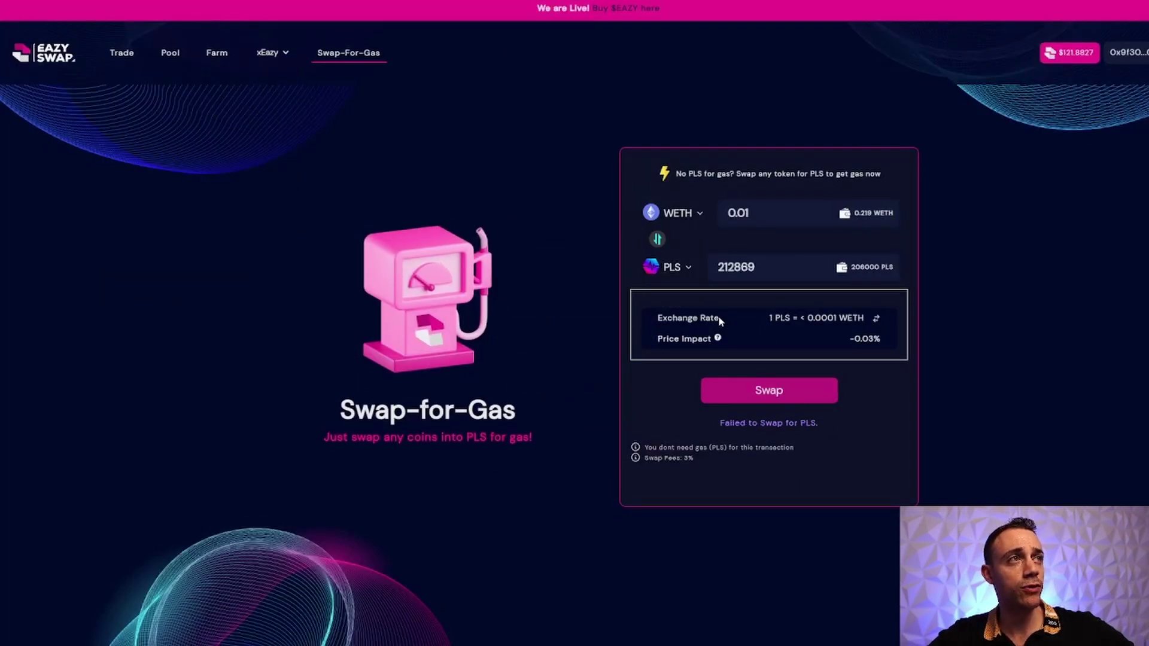
# Step: Check the wallet's new 206000 PLS and 0.219 WETH balance, then close MetaMask
pyautogui.hotkey('alt', 'shift', 'm')
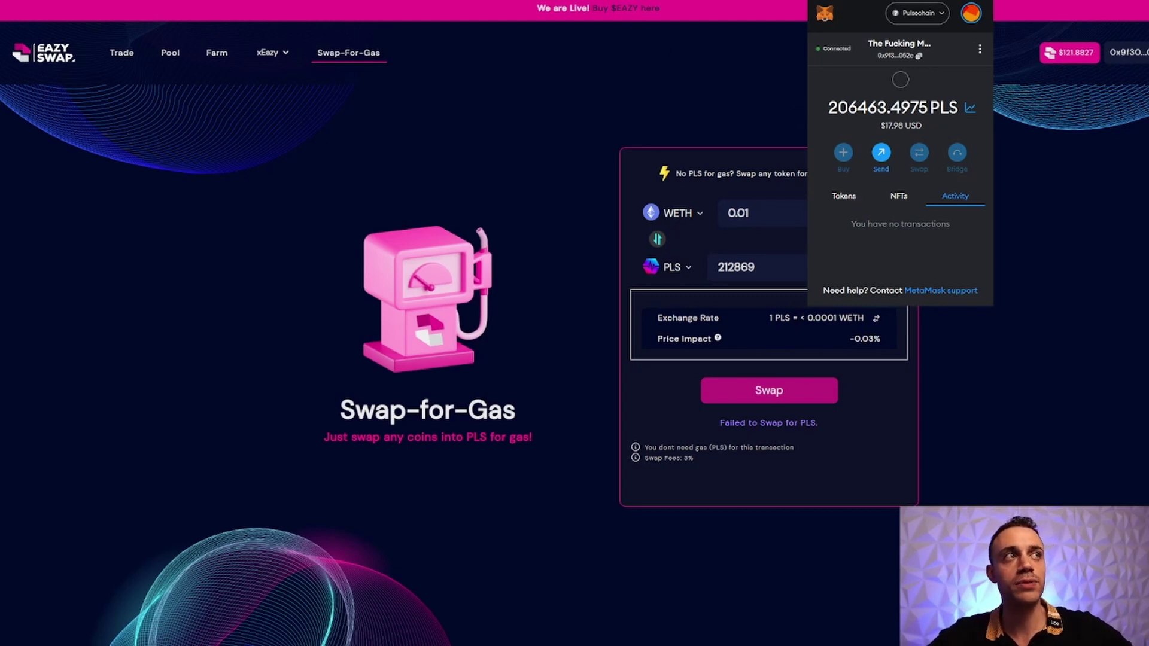
pyautogui.click(482, 156)
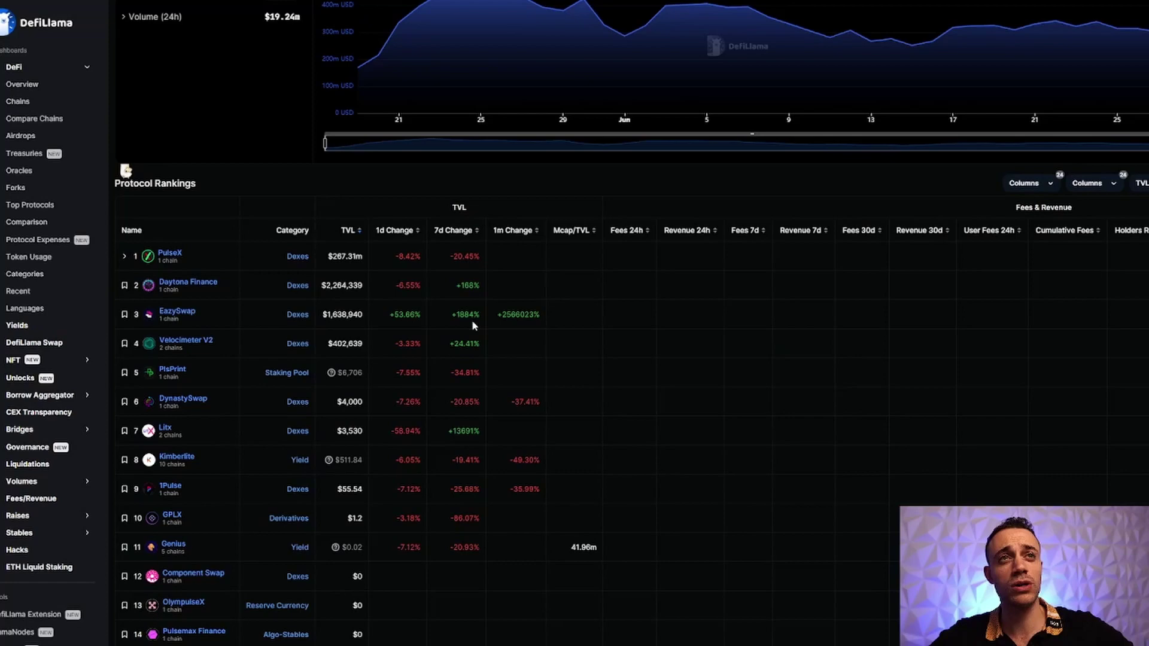
pyautogui.scroll(3, 473, 325)
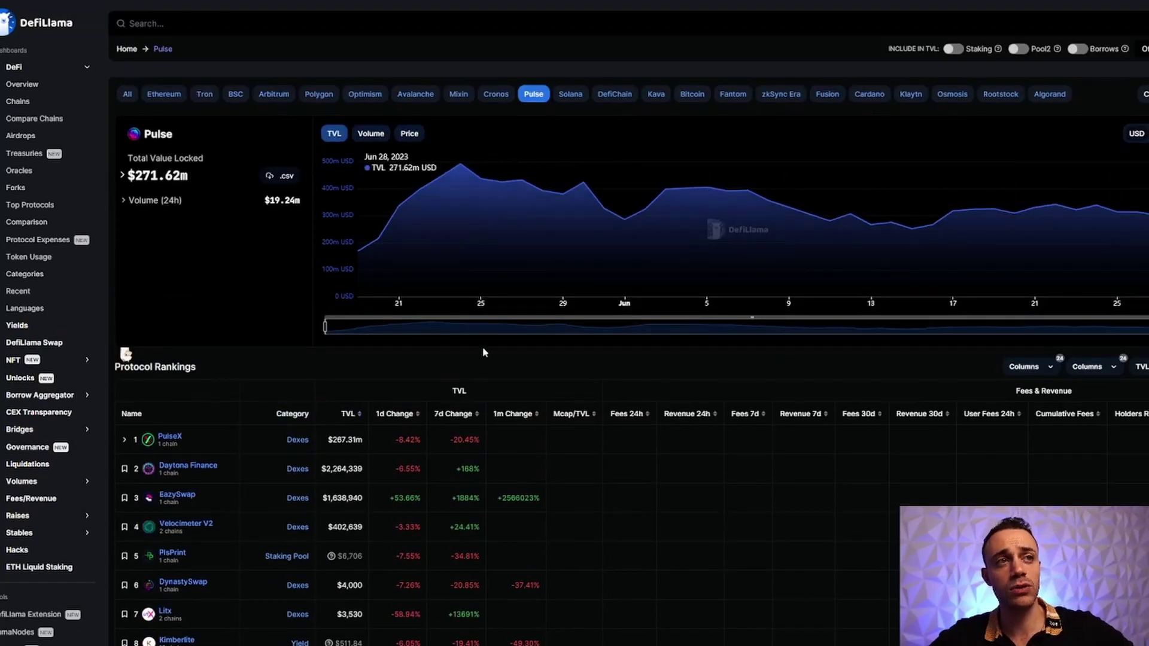
pyautogui.scroll(-1, 484, 350)
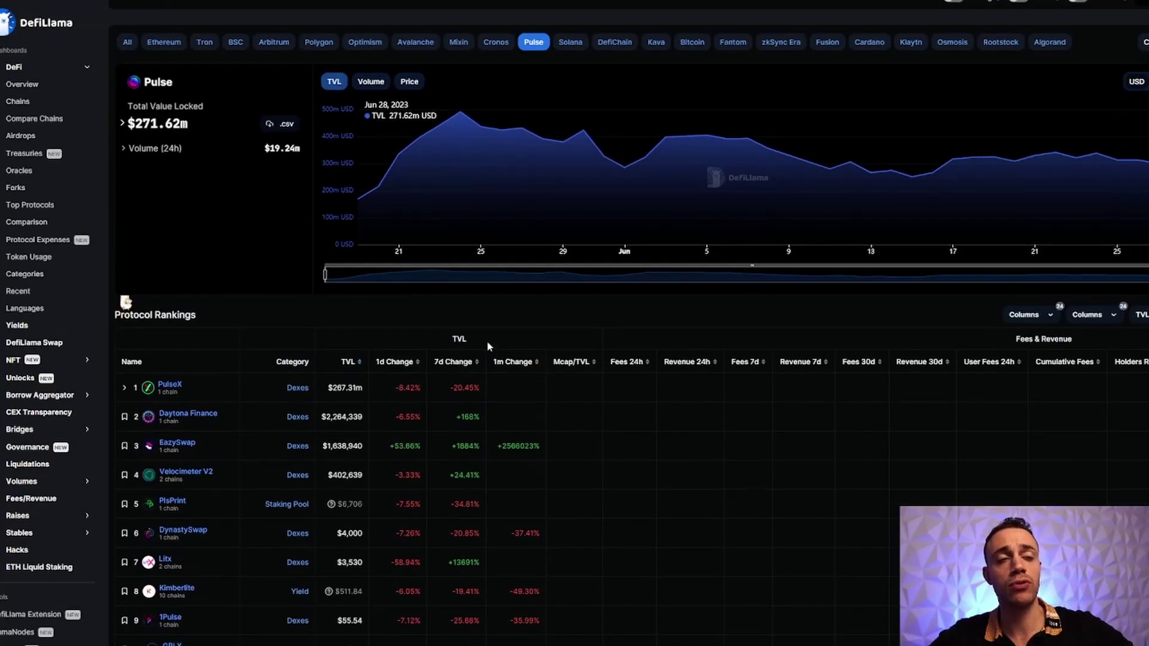
pyautogui.scroll(-2, 513, 330)
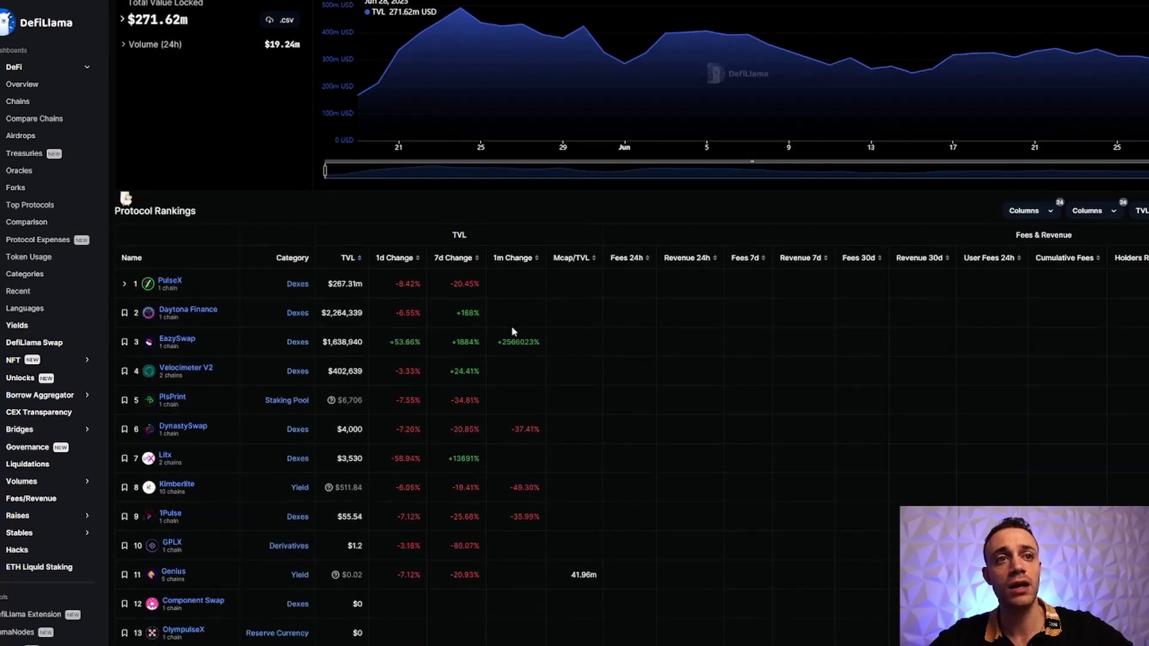
pyautogui.scroll(-1, 350, 306)
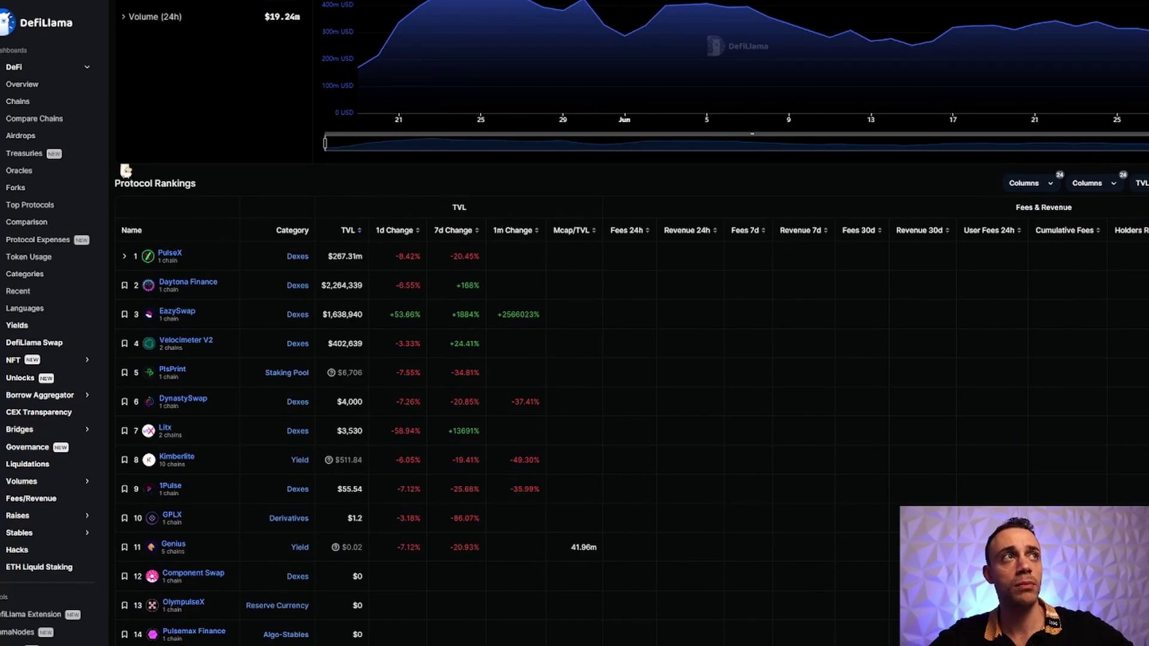
pyautogui.hotkey('ctrl', 'Tab')
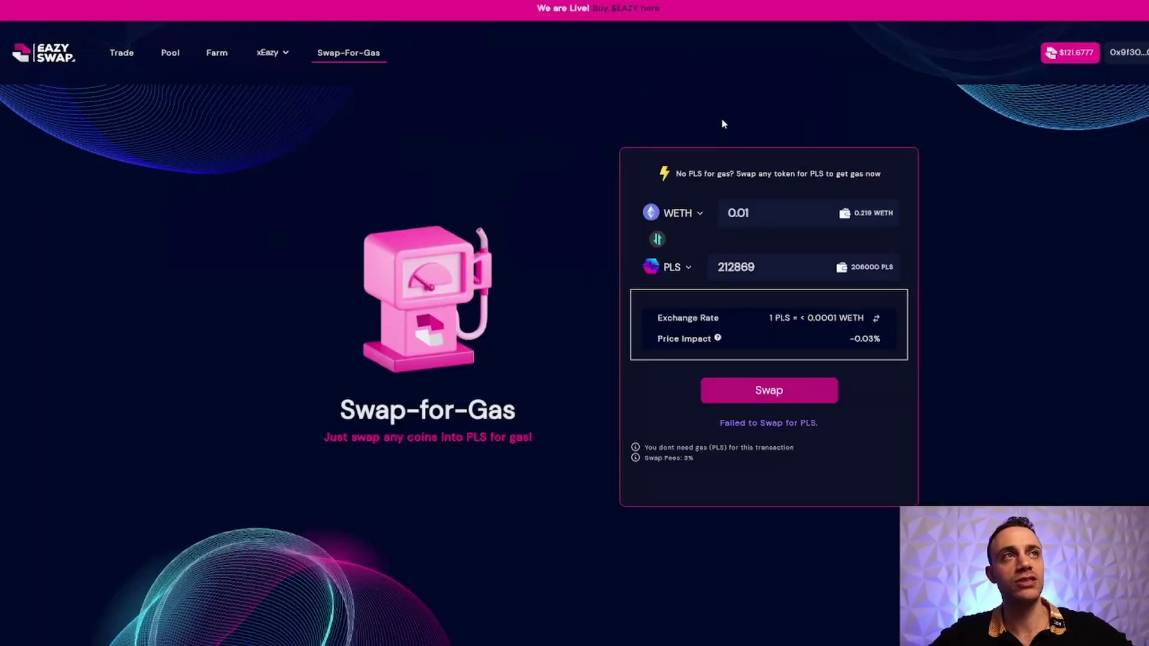
# Step: On the trading page, set the pair to sell WETH and receive USDT
pyautogui.click(121, 53)
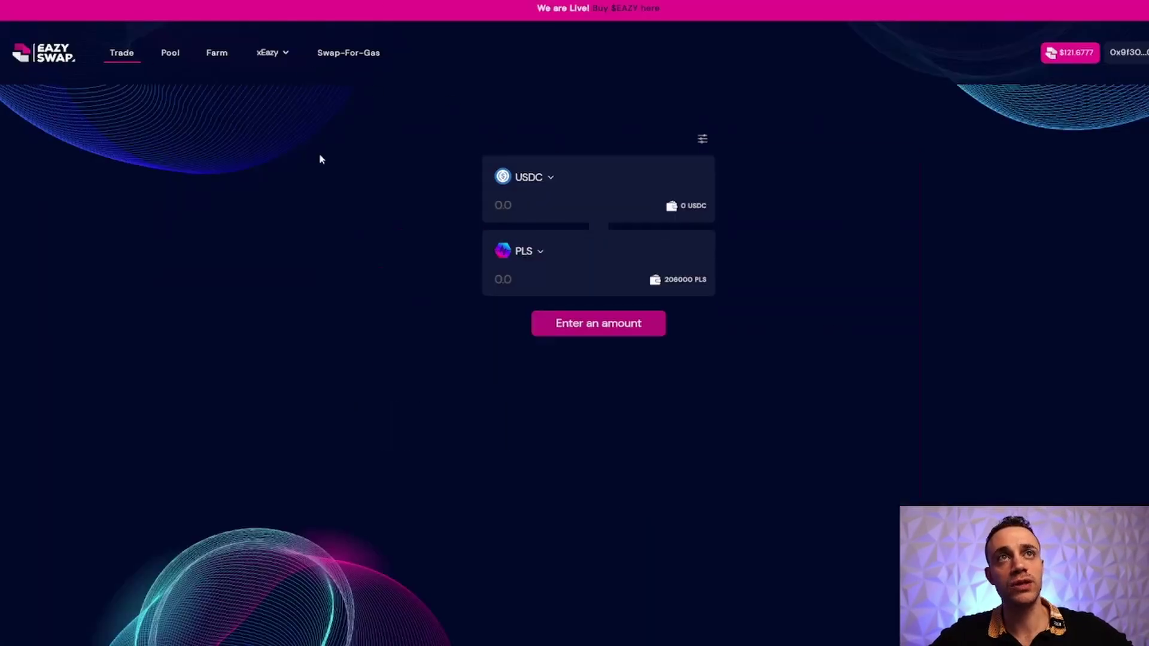
pyautogui.click(598, 227)
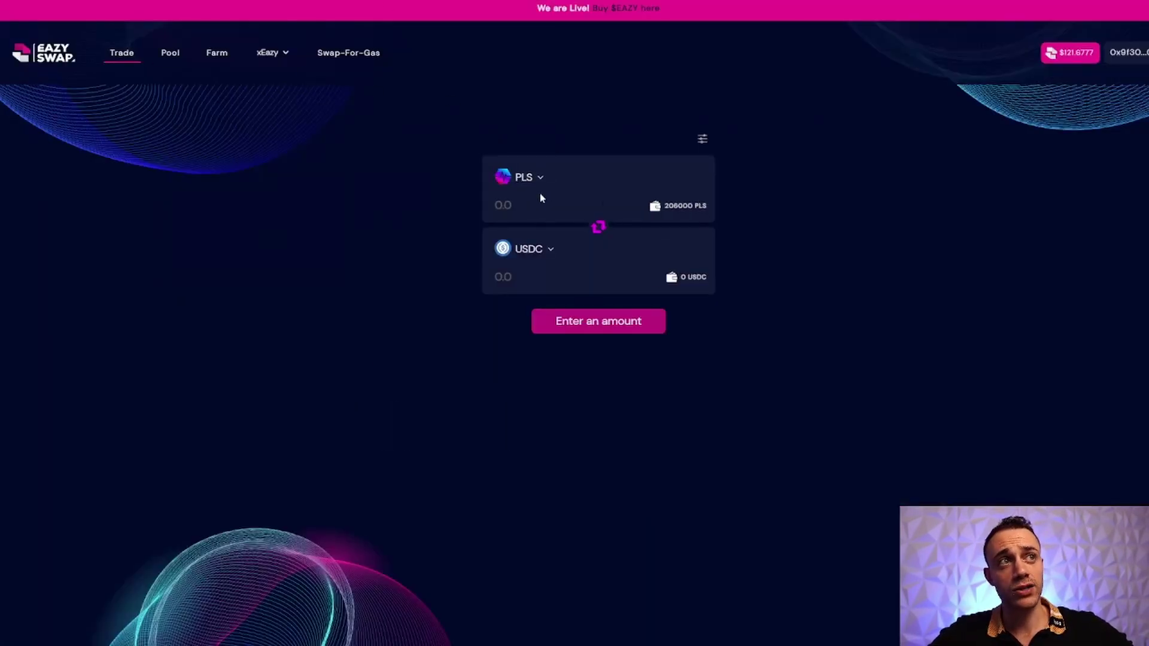
pyautogui.click(531, 188)
pyautogui.click(606, 230)
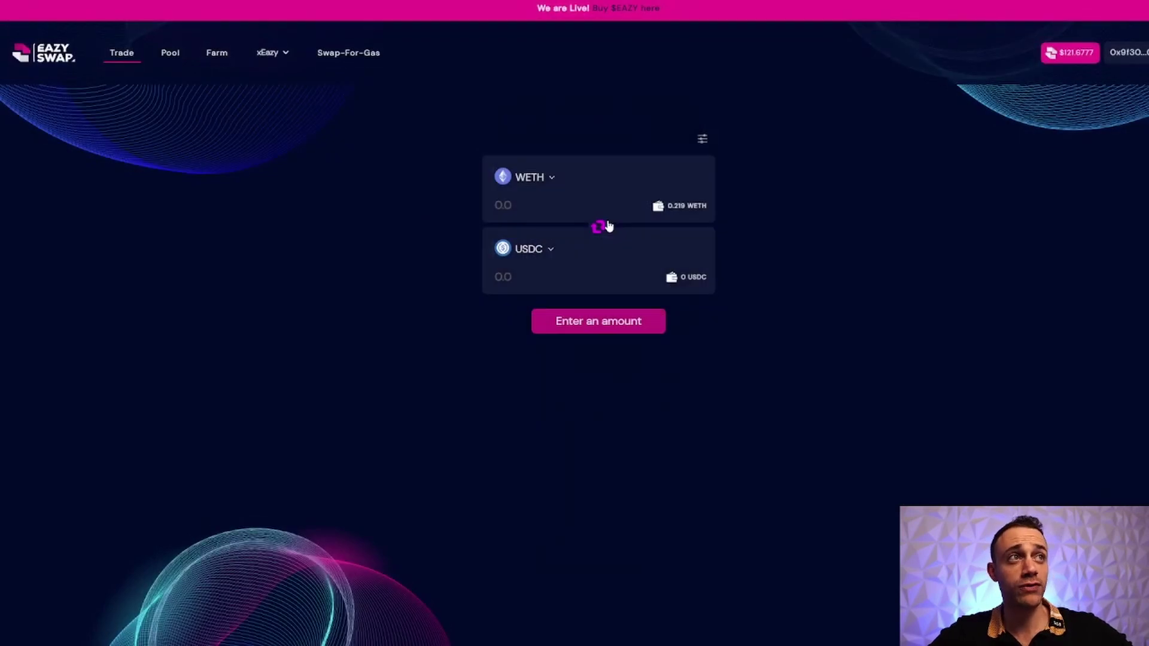
pyautogui.click(532, 186)
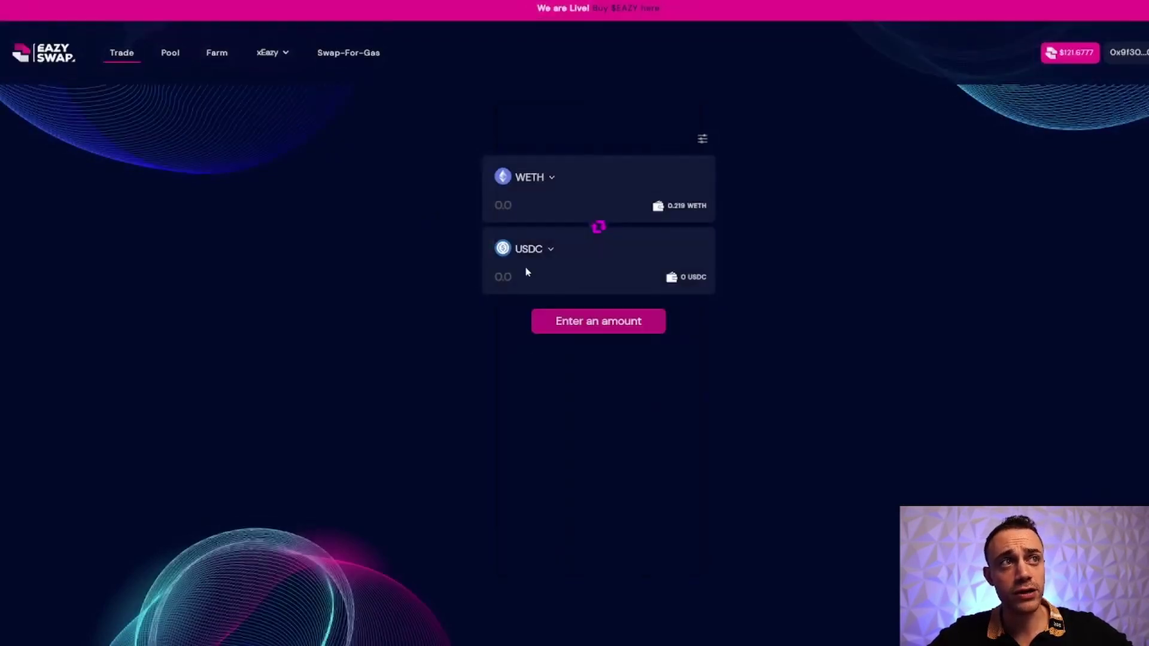
pyautogui.click(522, 256)
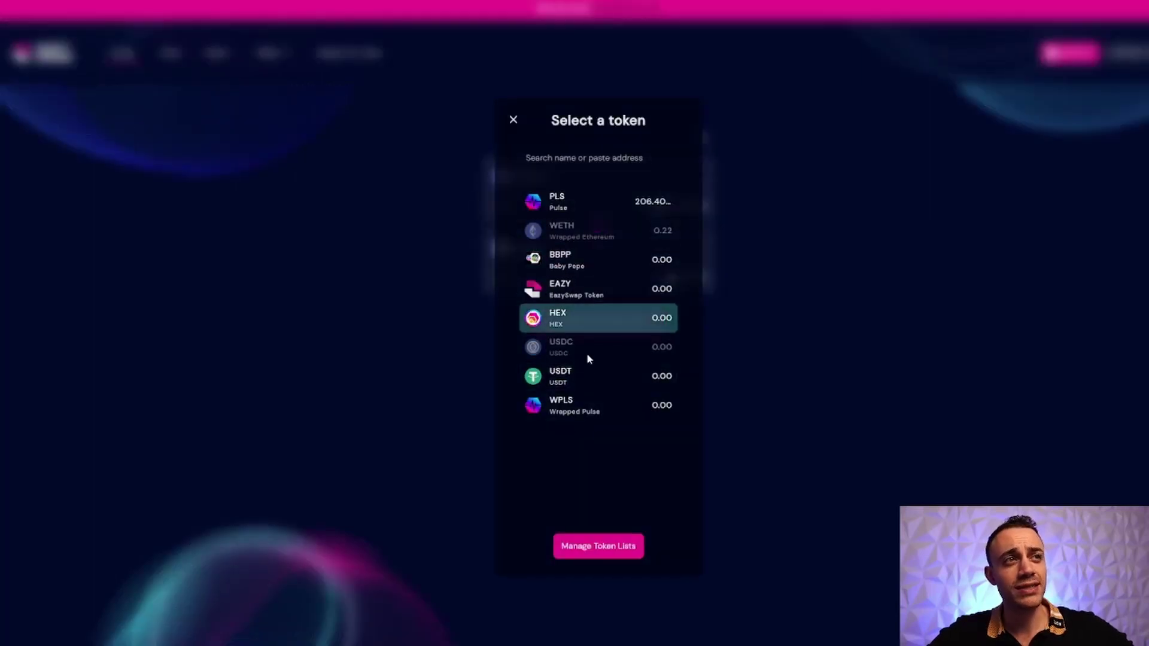
pyautogui.click(585, 375)
# Step: Replace USDT with USDC as the token to receive
pyautogui.click(520, 249)
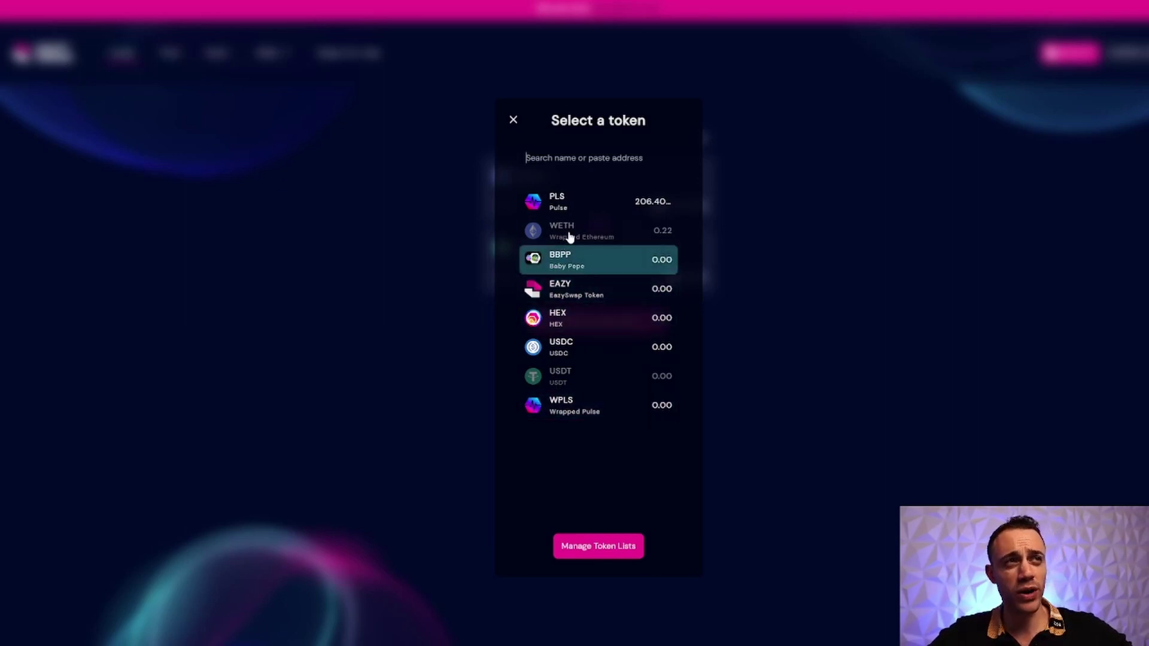
pyautogui.click(510, 119)
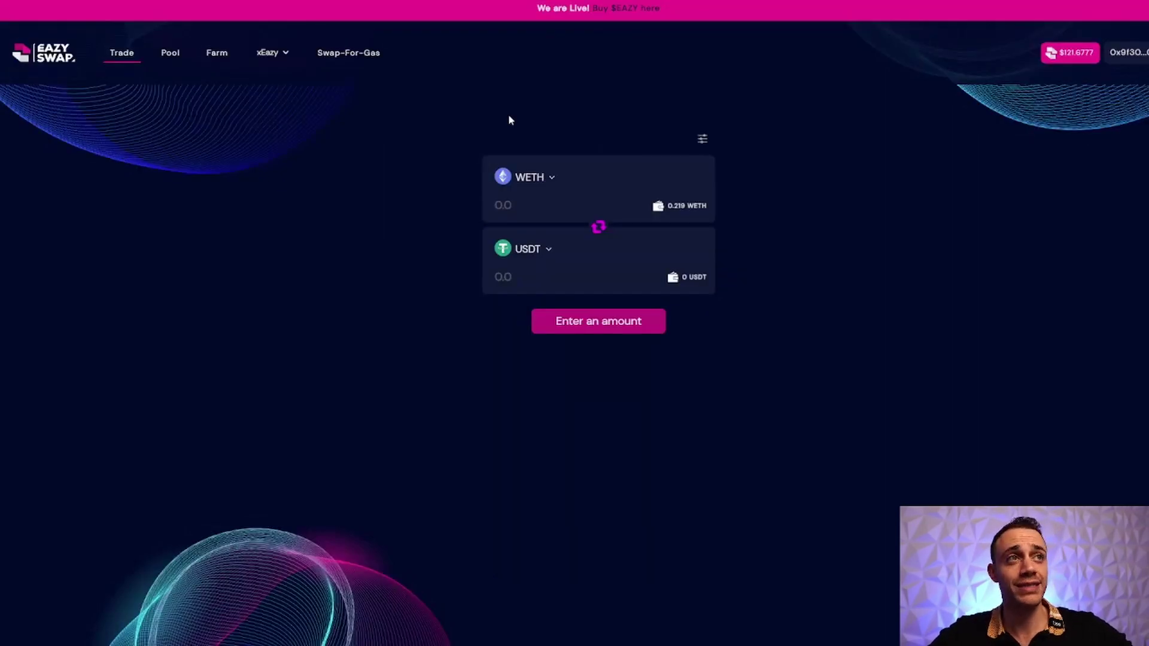
pyautogui.click(532, 255)
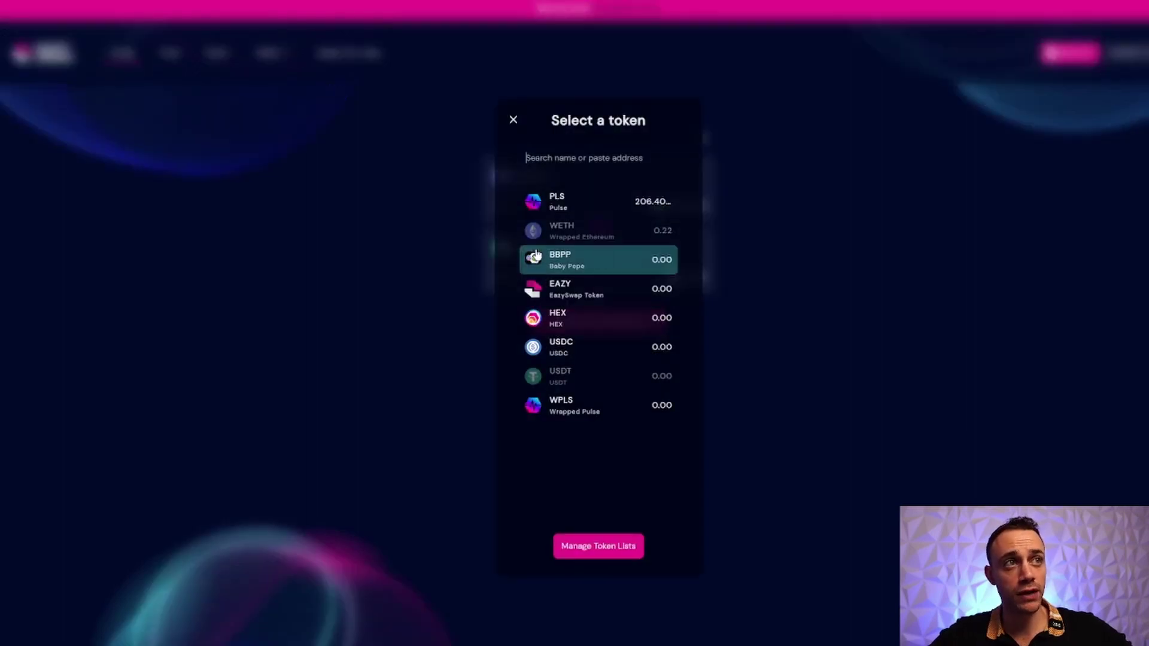
pyautogui.click(586, 354)
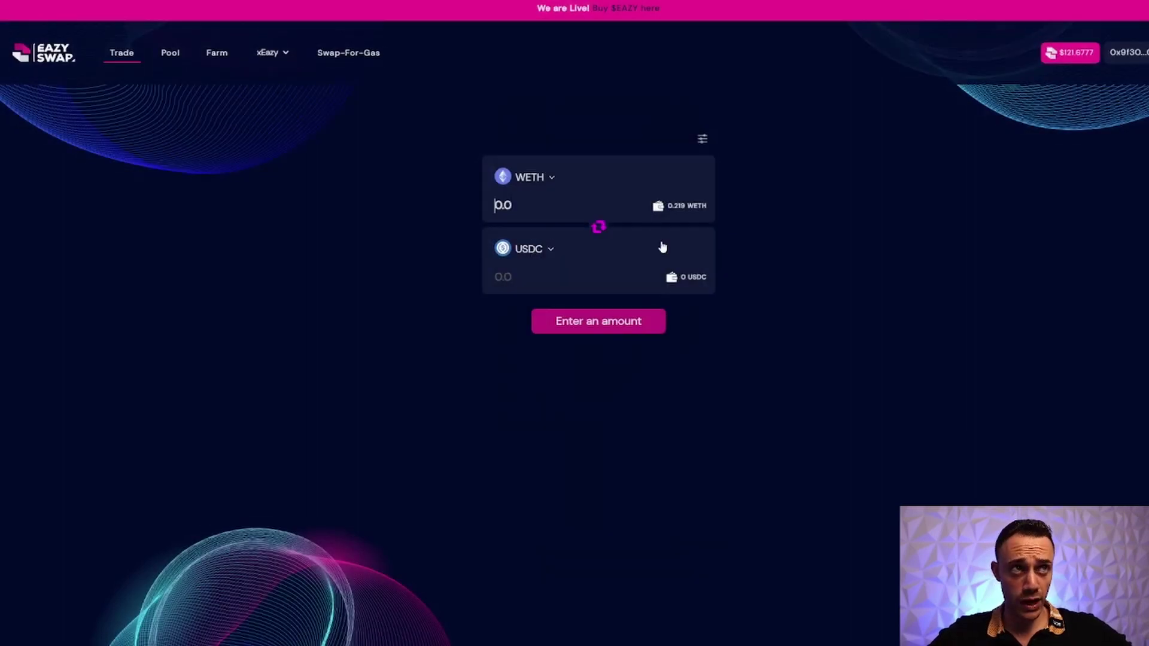
# Step: Enter 0.02 WETH and approve WETH spending with the maximum cap in MetaMask
pyautogui.write('.02')
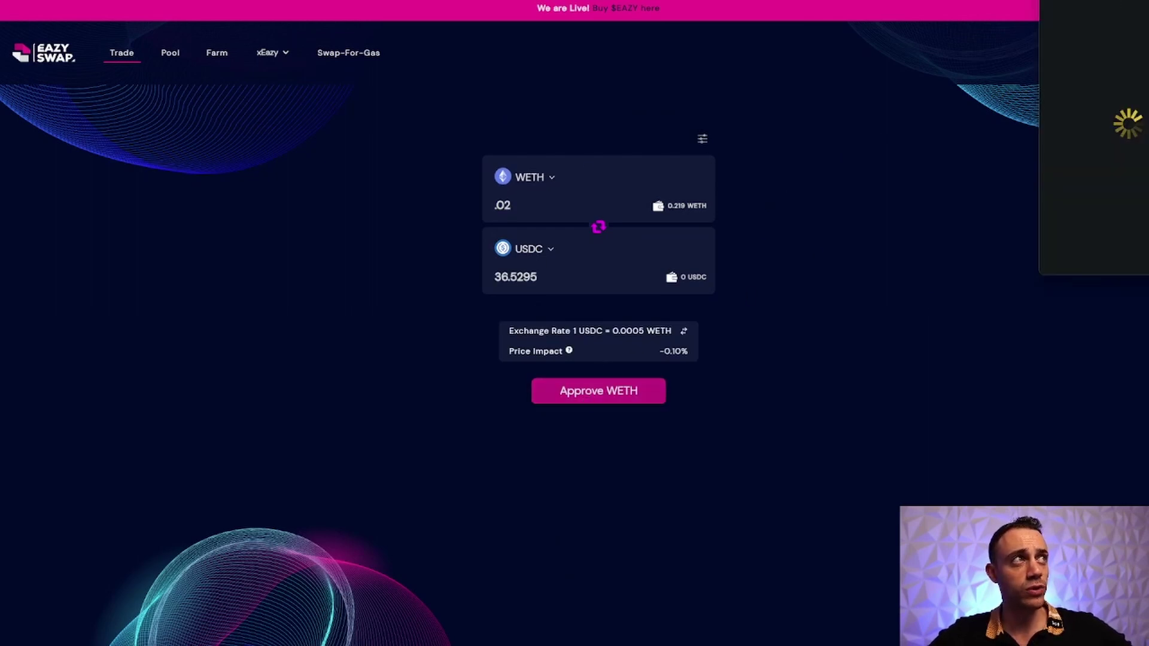
pyautogui.click(458, 267)
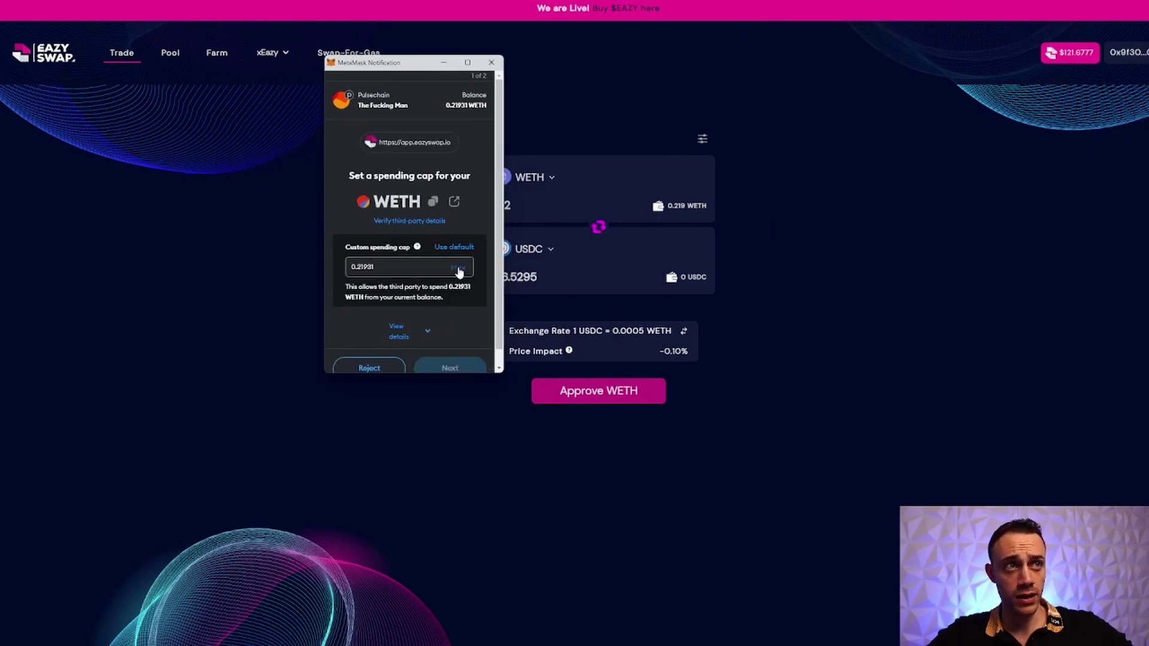
pyautogui.click(438, 347)
pyautogui.scroll(-1, 490, 325)
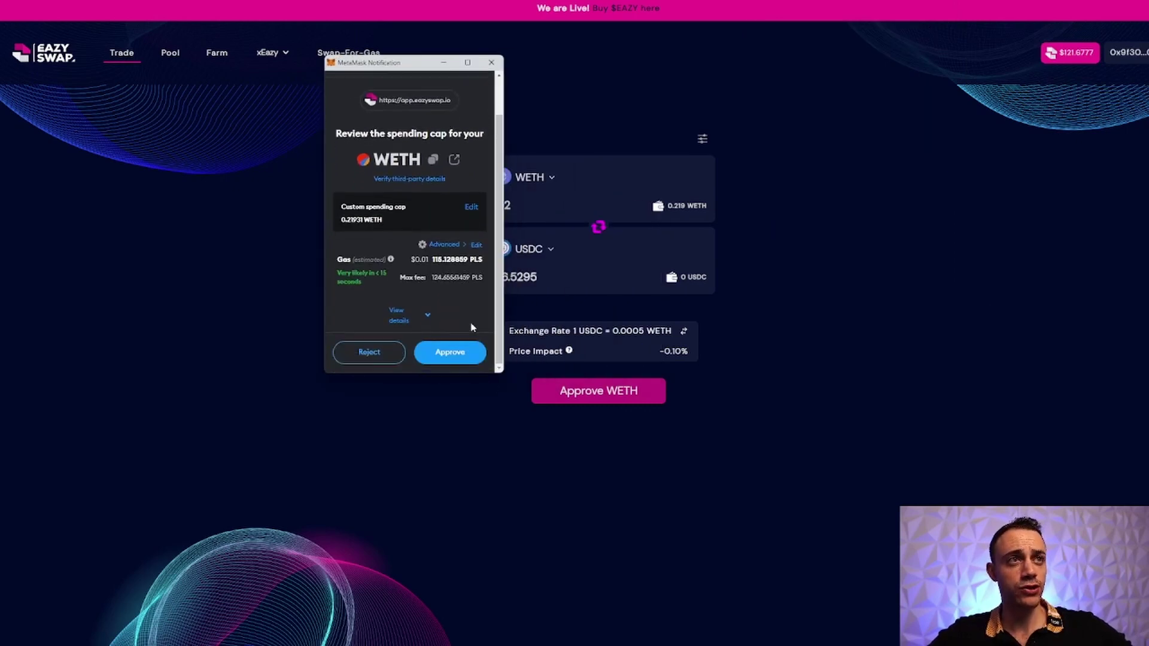
pyautogui.click(451, 354)
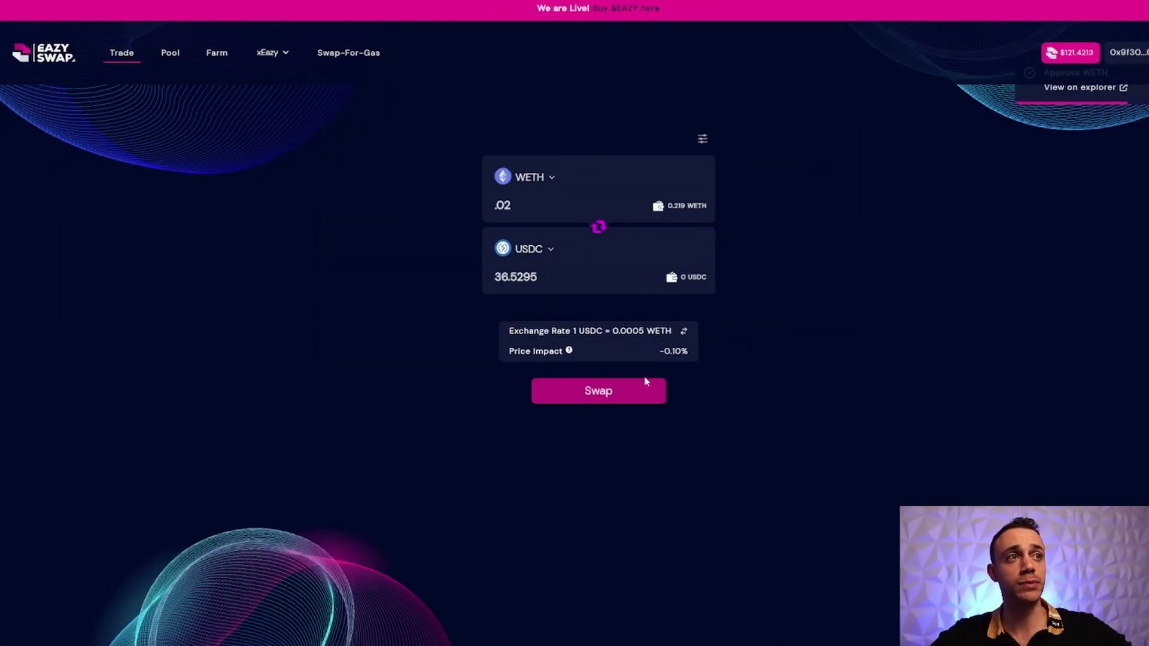
# Step: Swap the 0.02 WETH for about 36.53 USDC, confirming in MetaMask
pyautogui.click(588, 396)
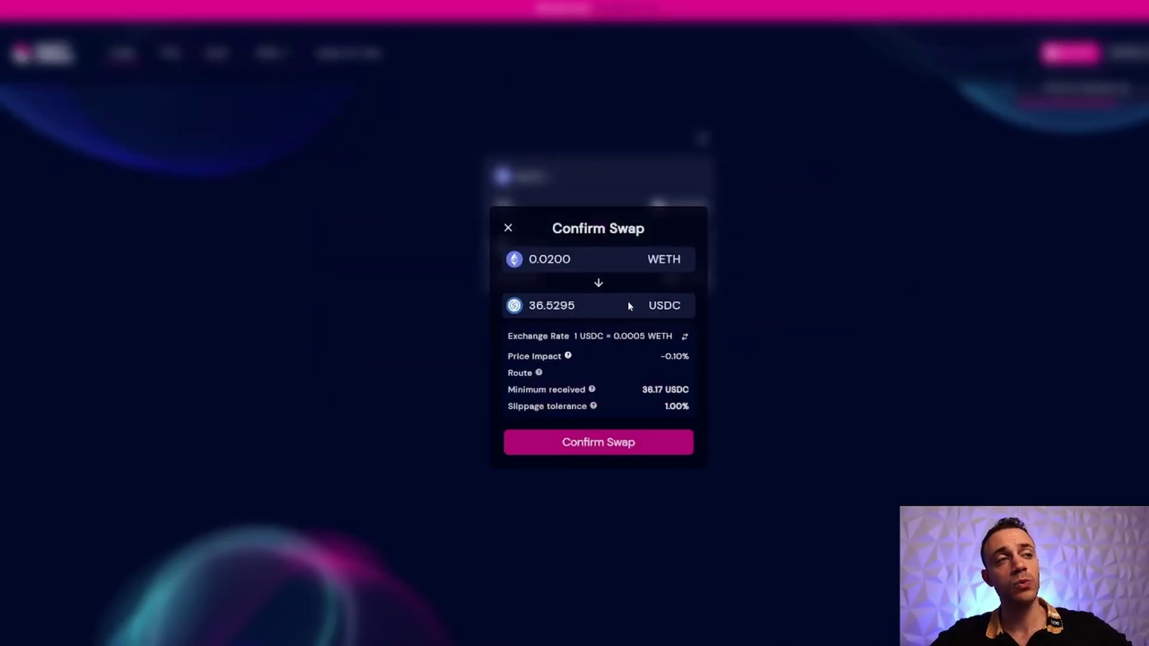
pyautogui.click(553, 441)
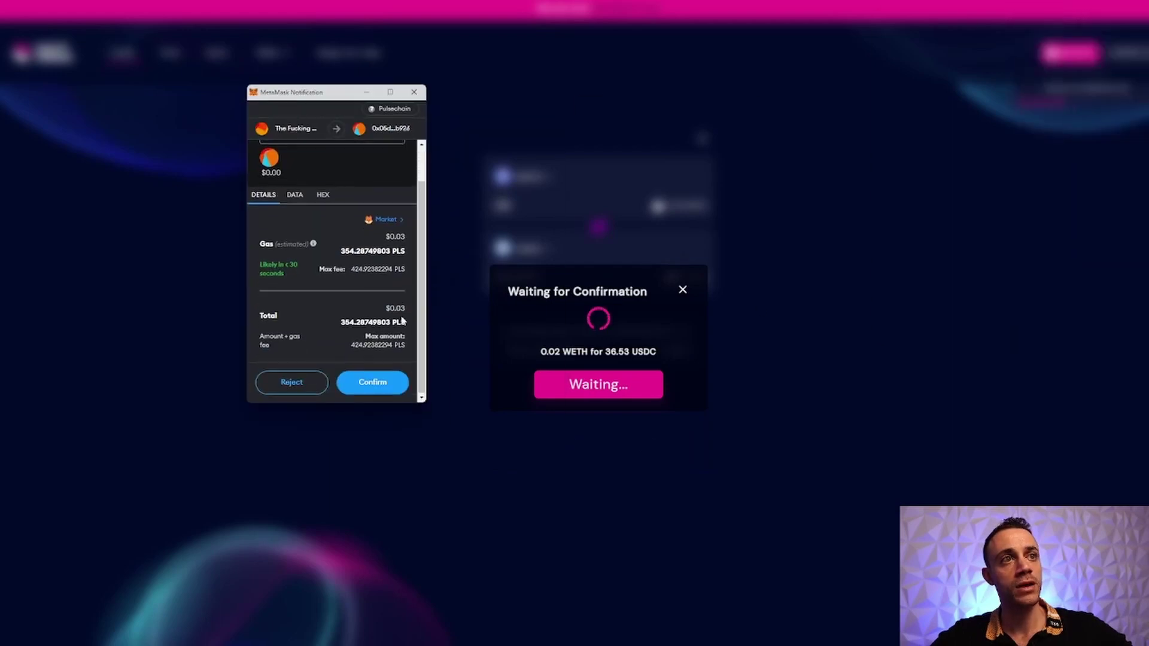
pyautogui.click(383, 384)
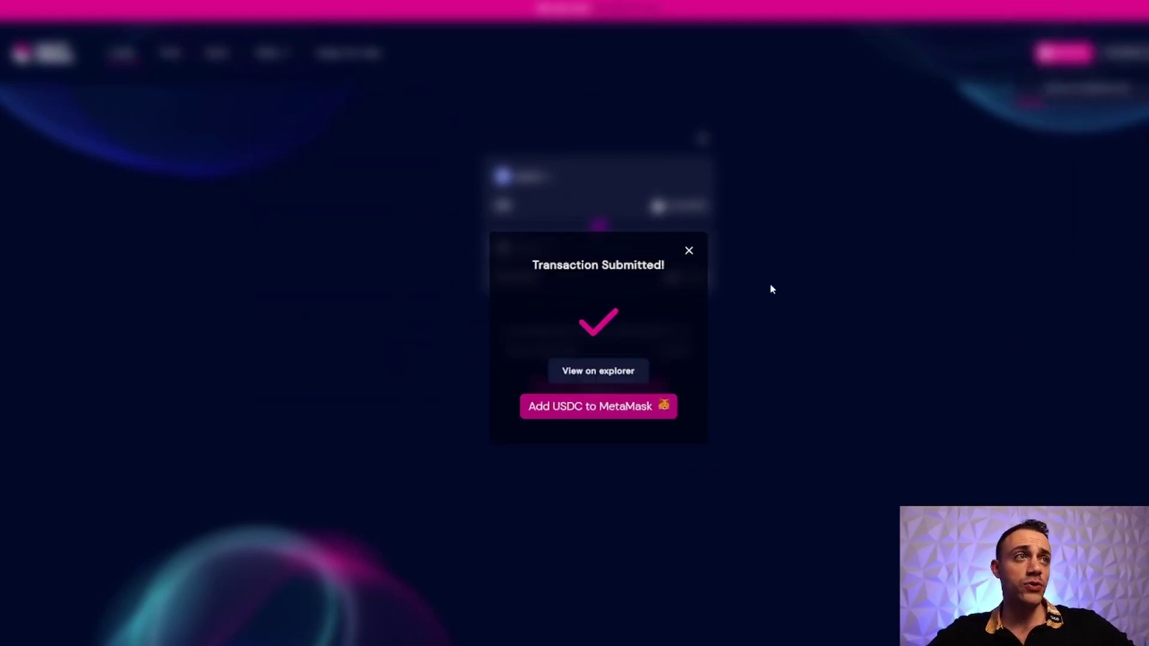
pyautogui.click(690, 252)
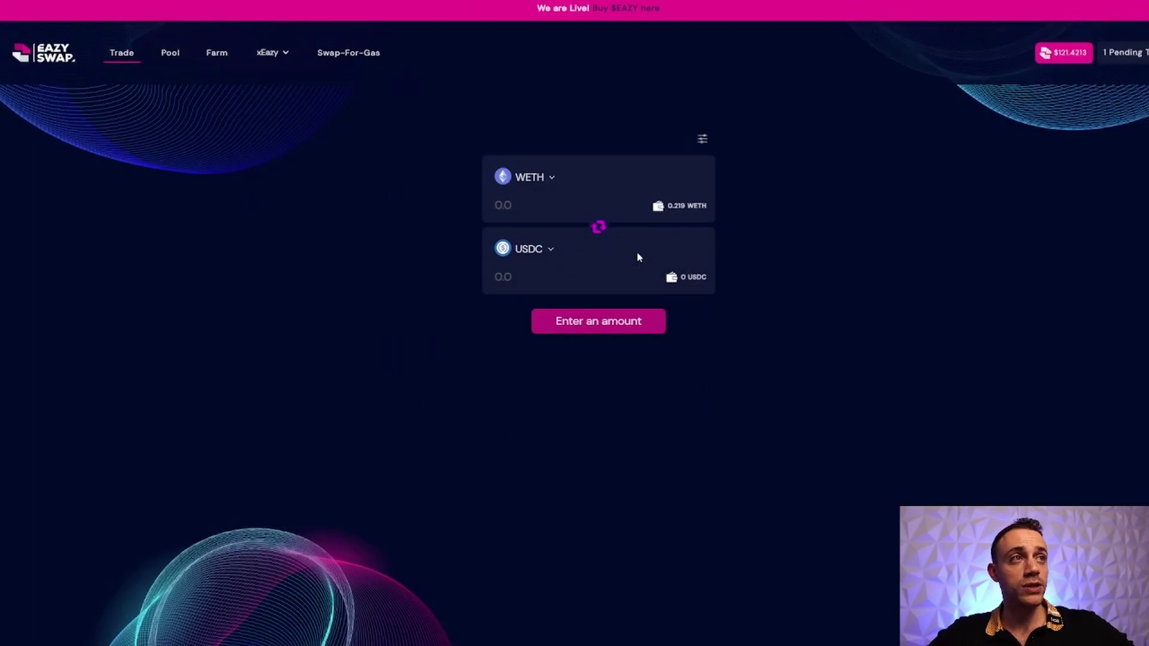
pyautogui.click(512, 251)
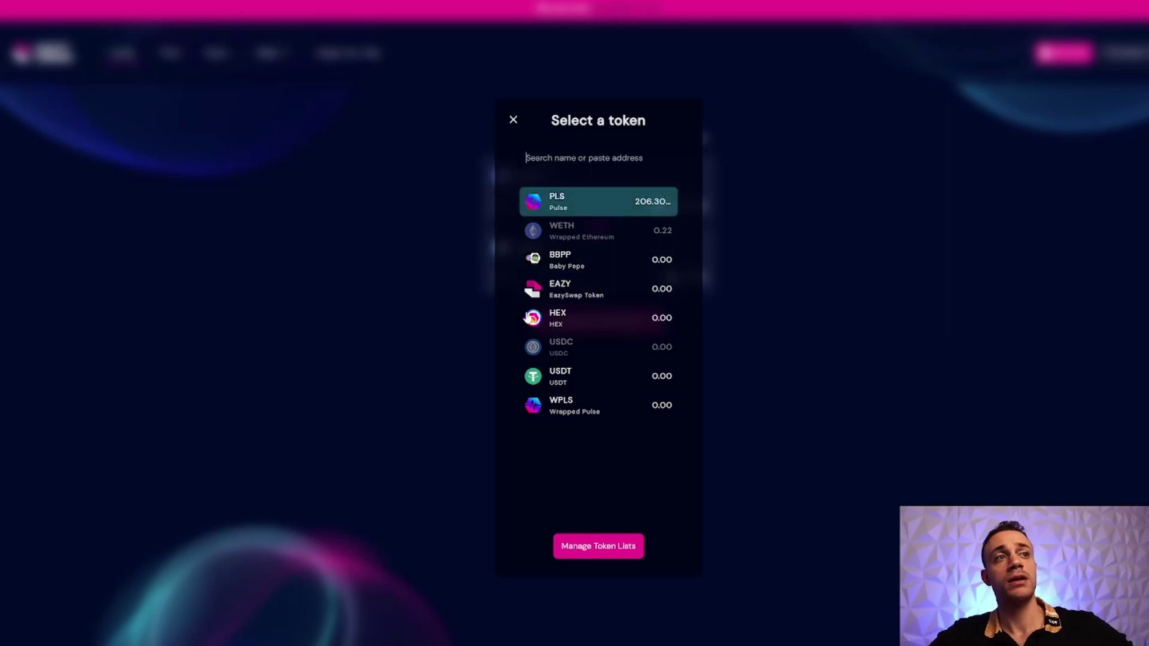
pyautogui.click(513, 120)
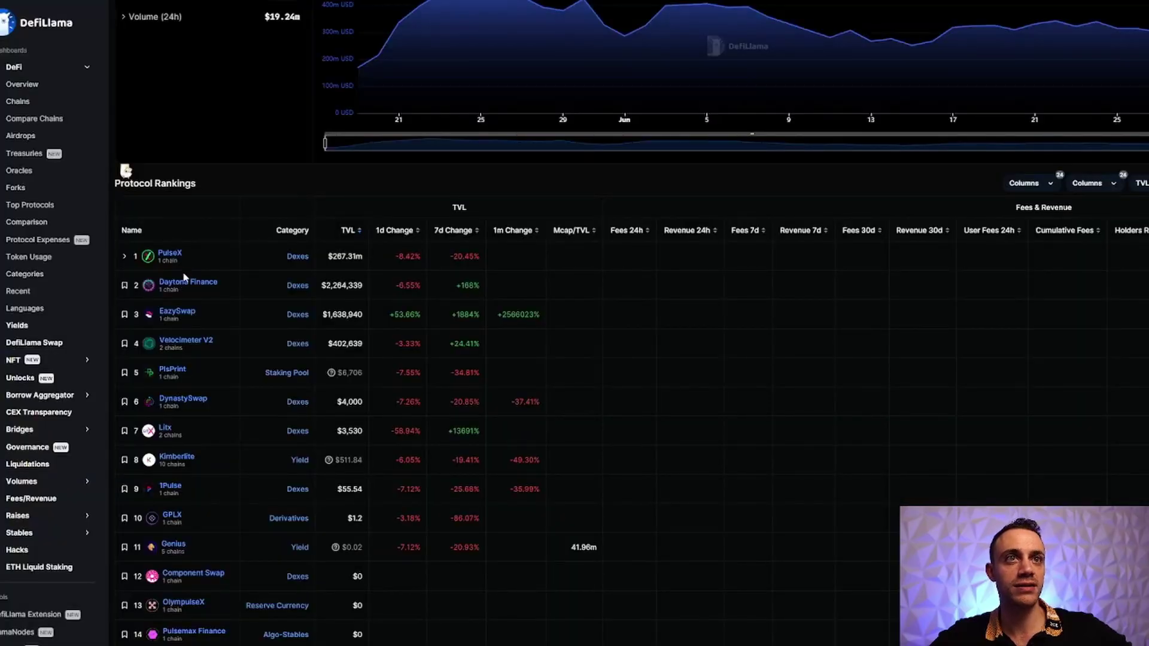
# Step: Go from DefiLlama to the PulseX trading app and connect the MetaMask wallet
pyautogui.click(170, 254)
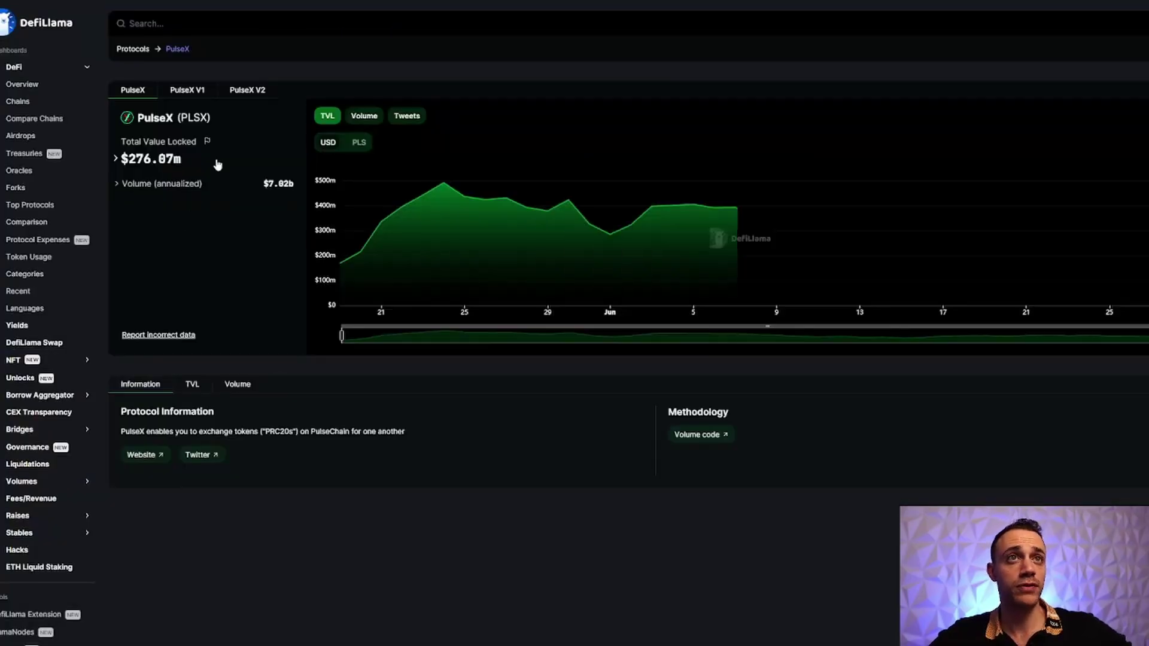
pyautogui.click(147, 453)
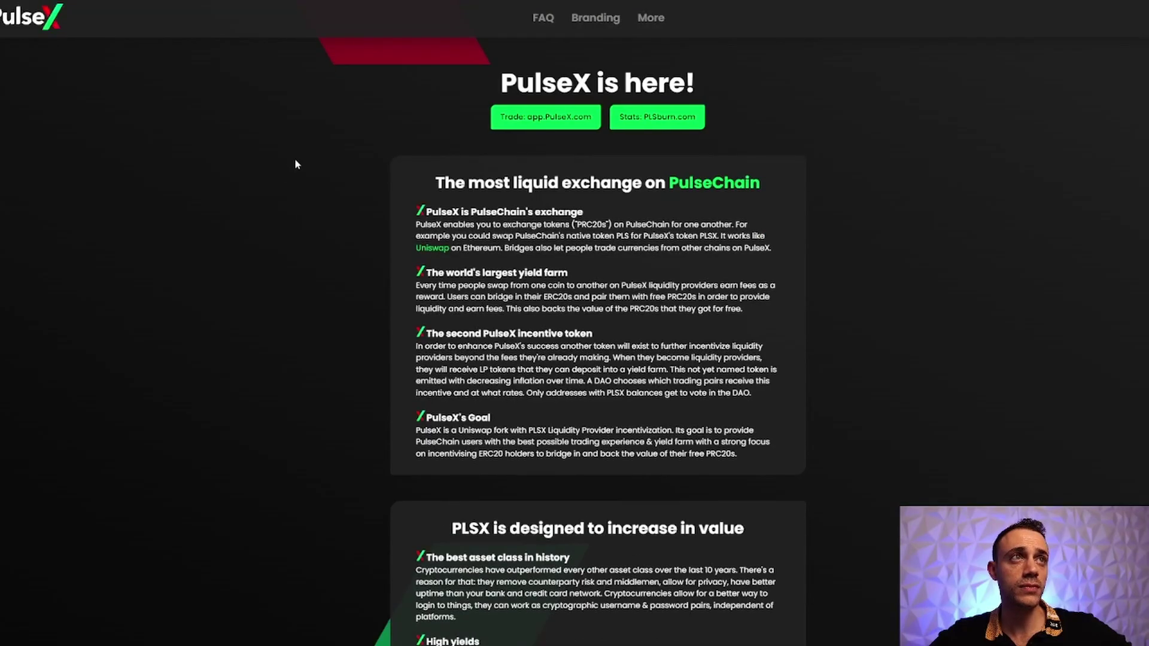
pyautogui.click(529, 124)
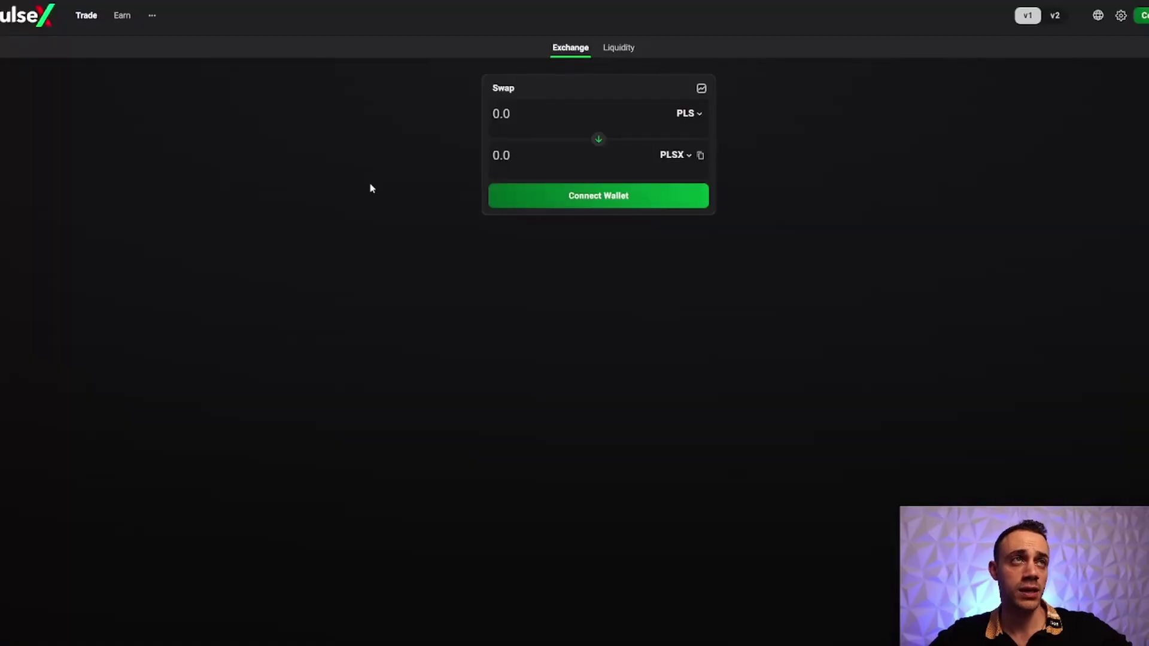
pyautogui.click(587, 198)
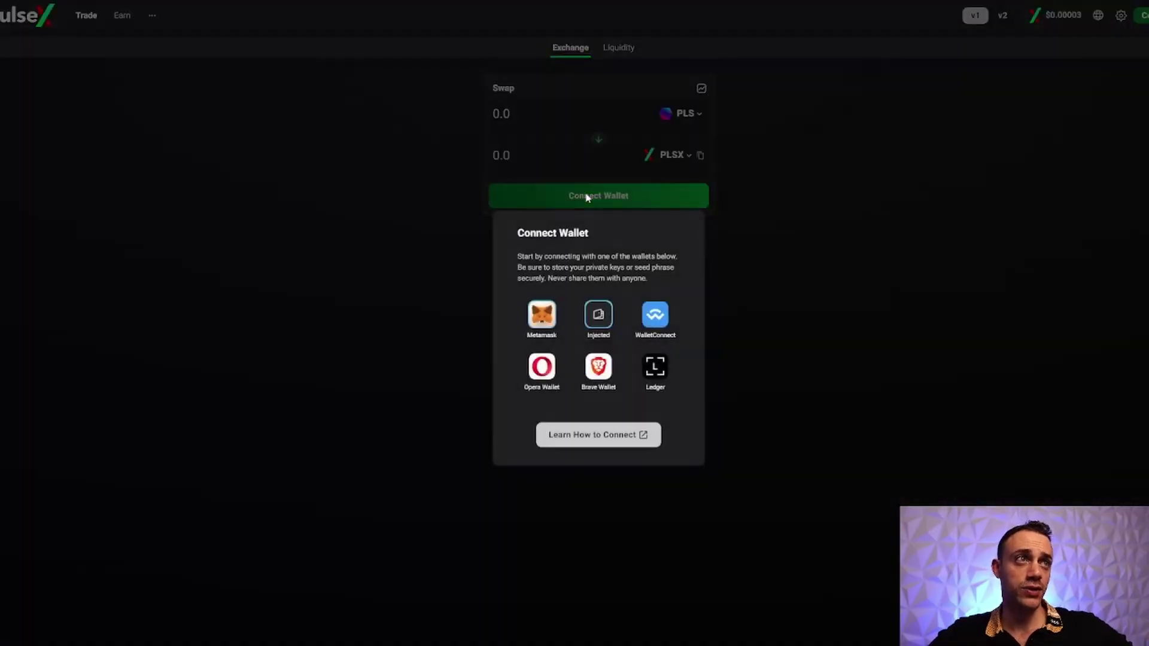
pyautogui.click(539, 323)
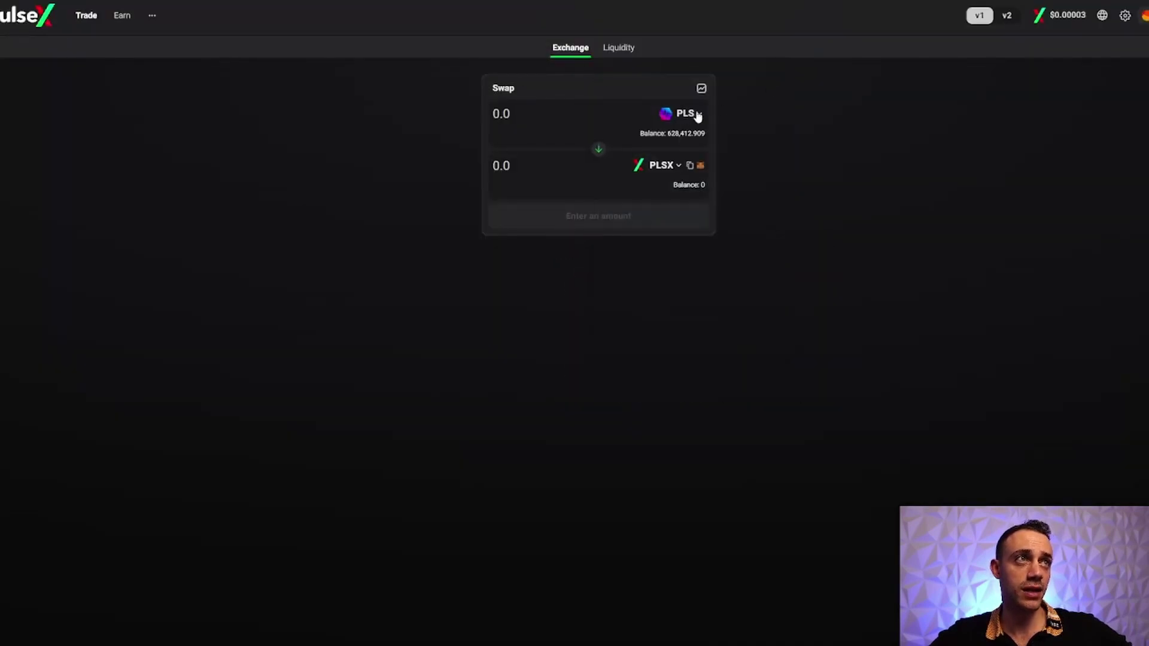
# Step: Browse the PLSX token selector's list of swappable tokens, then close it
pyautogui.click(663, 167)
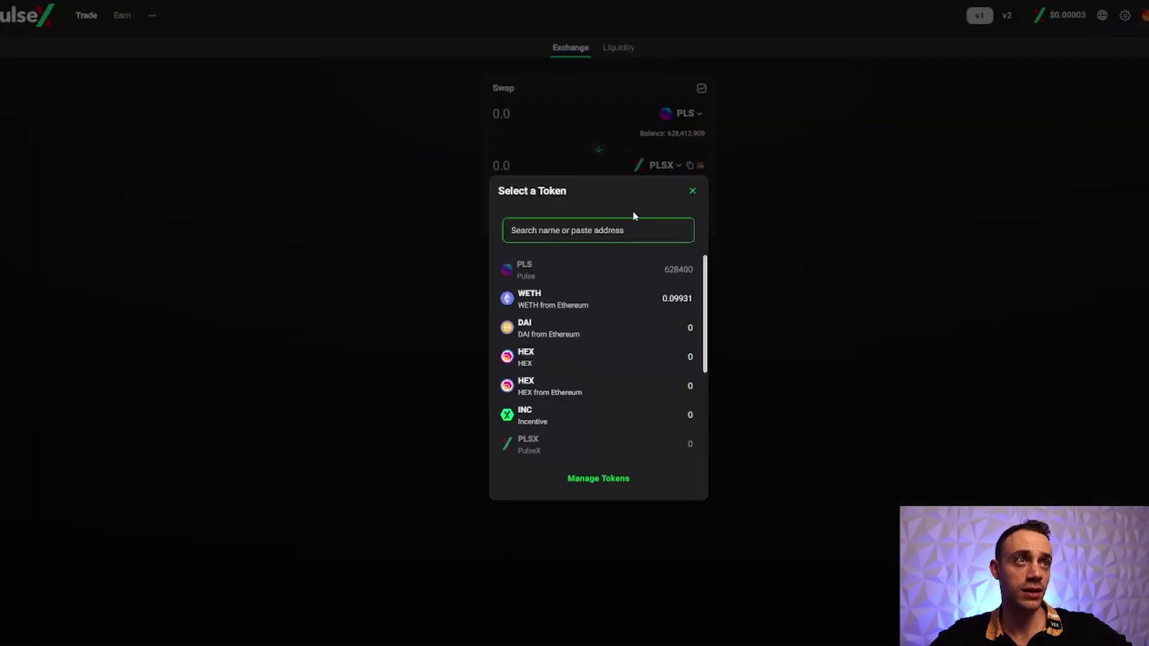
pyautogui.scroll(-3, 617, 305)
pyautogui.scroll(3, 623, 305)
pyautogui.scroll(-3, 631, 298)
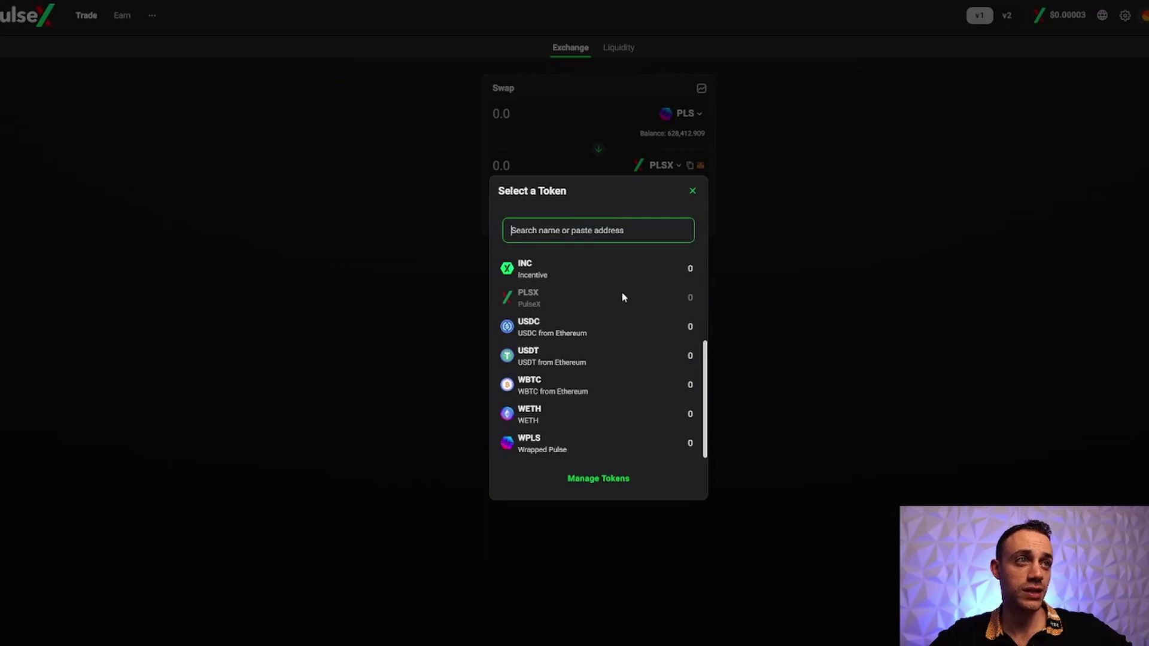
pyautogui.scroll(3, 622, 293)
pyautogui.click(691, 192)
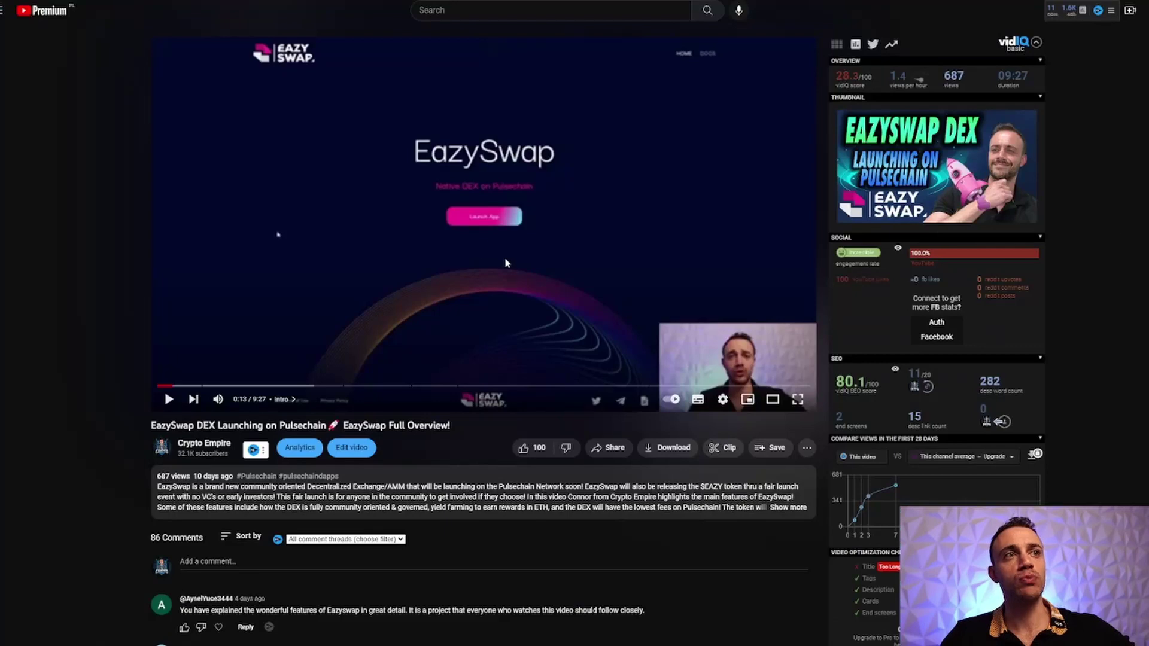
# Step: Scroll briefly down and back up the YouTube video page
pyautogui.scroll(-2, 410, 333)
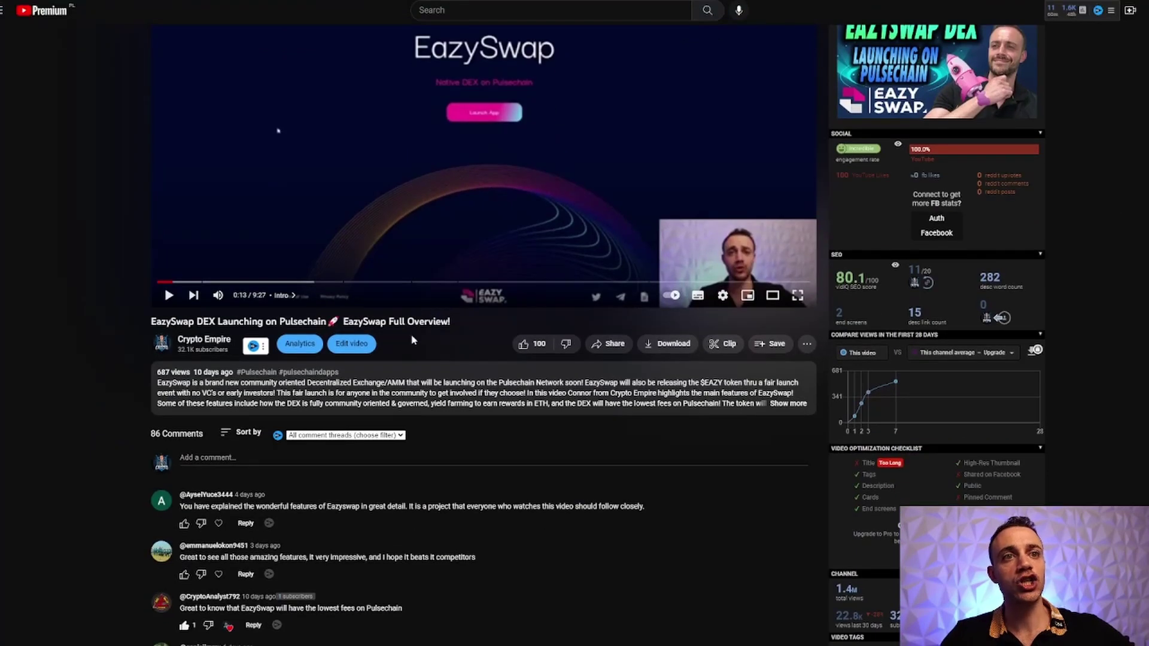
pyautogui.scroll(2, 222, 331)
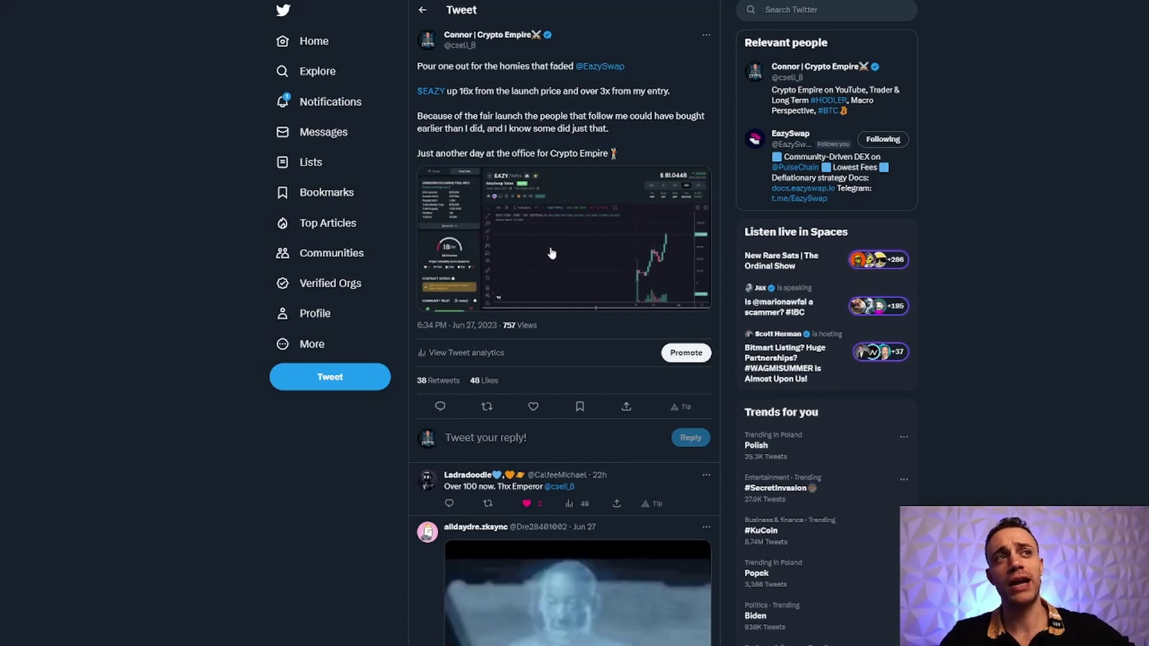
pyautogui.click(459, 191)
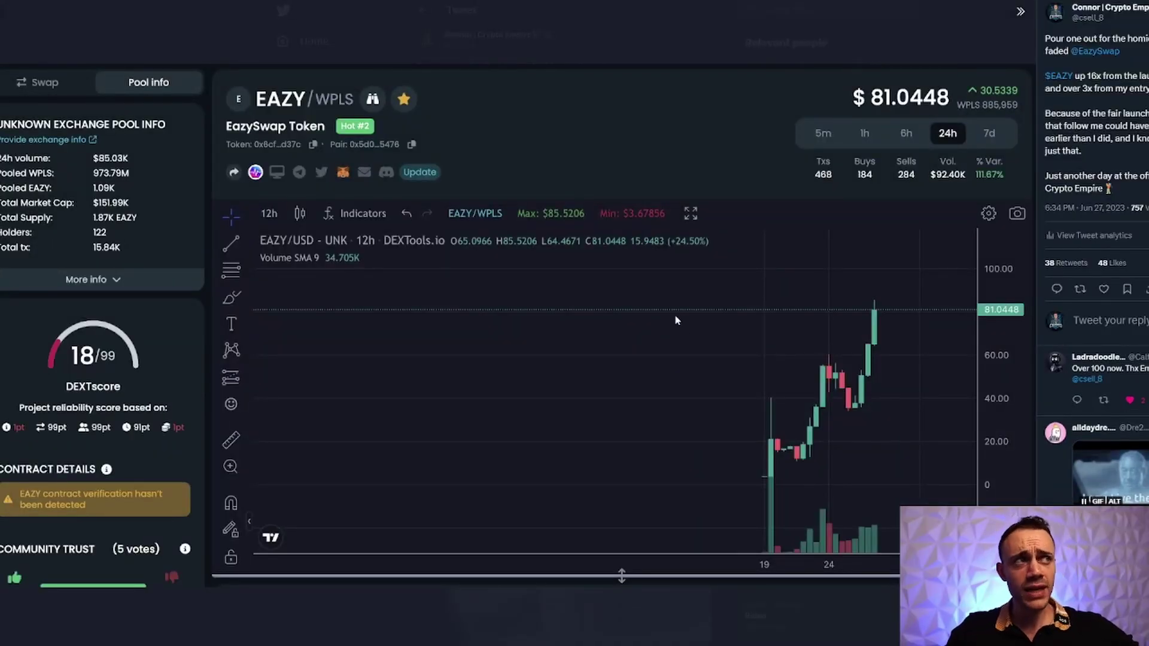
pyautogui.click(485, 35)
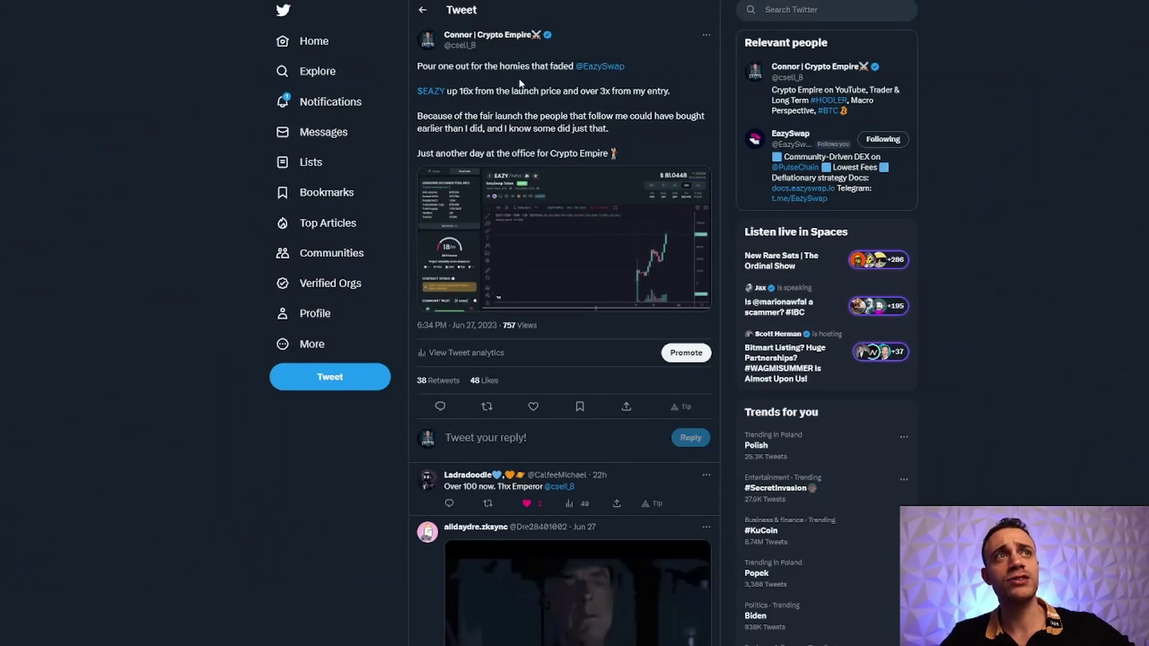